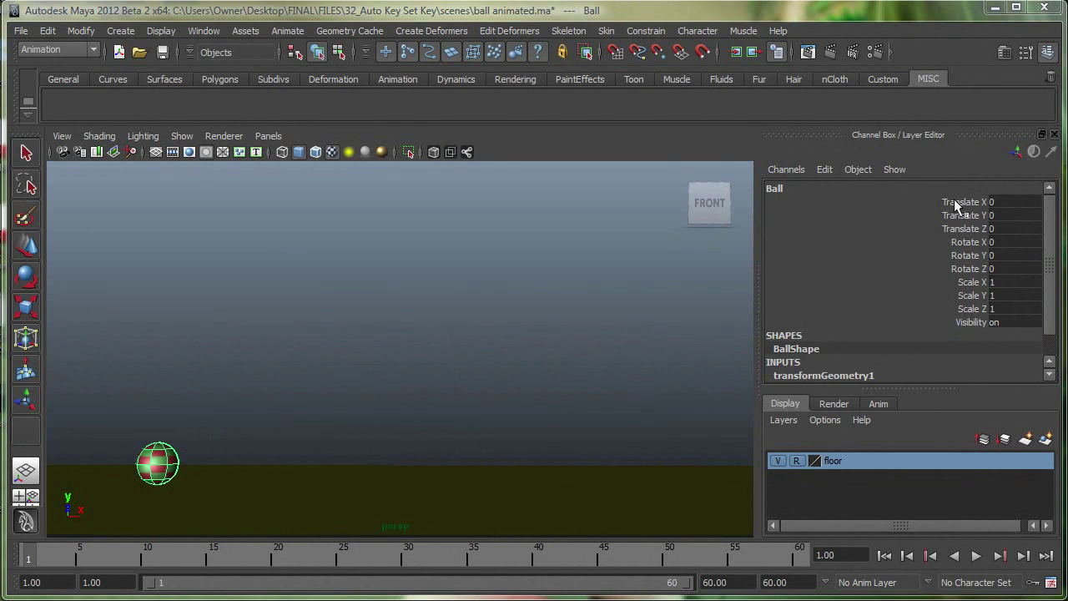
Step: Key the ball's Translate X and Translate Y on the floor at frame 1
left_click_drag(961, 205, 962, 218)
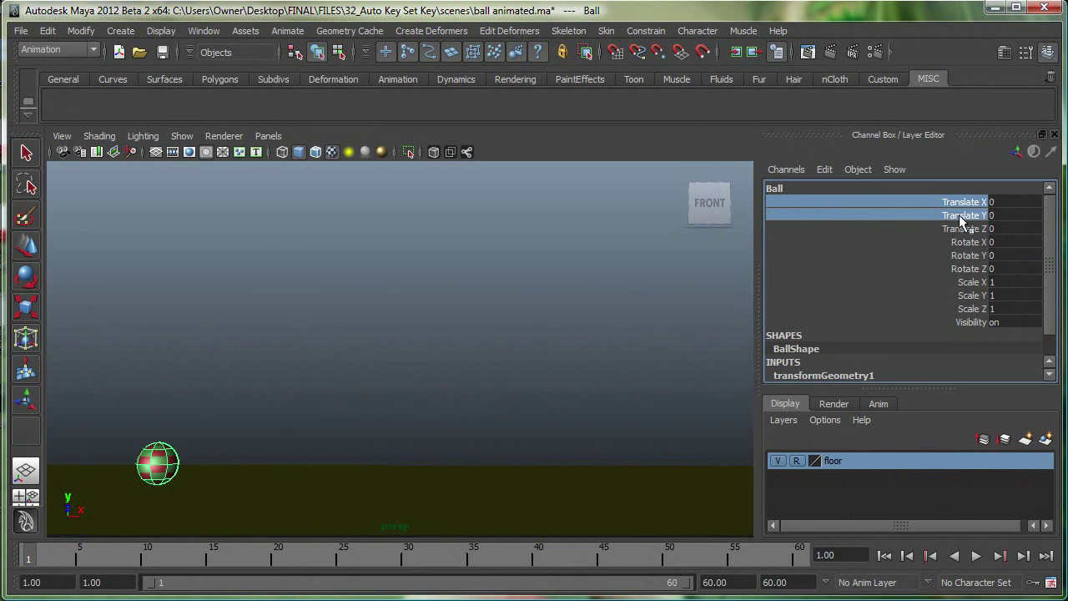
right_click(779, 199)
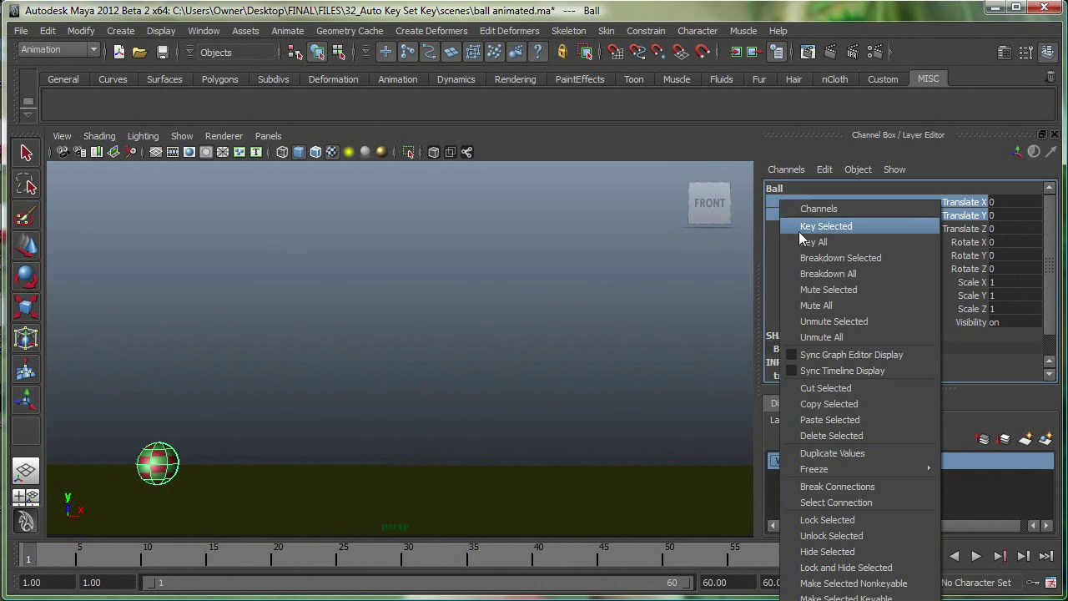
left_click(800, 229)
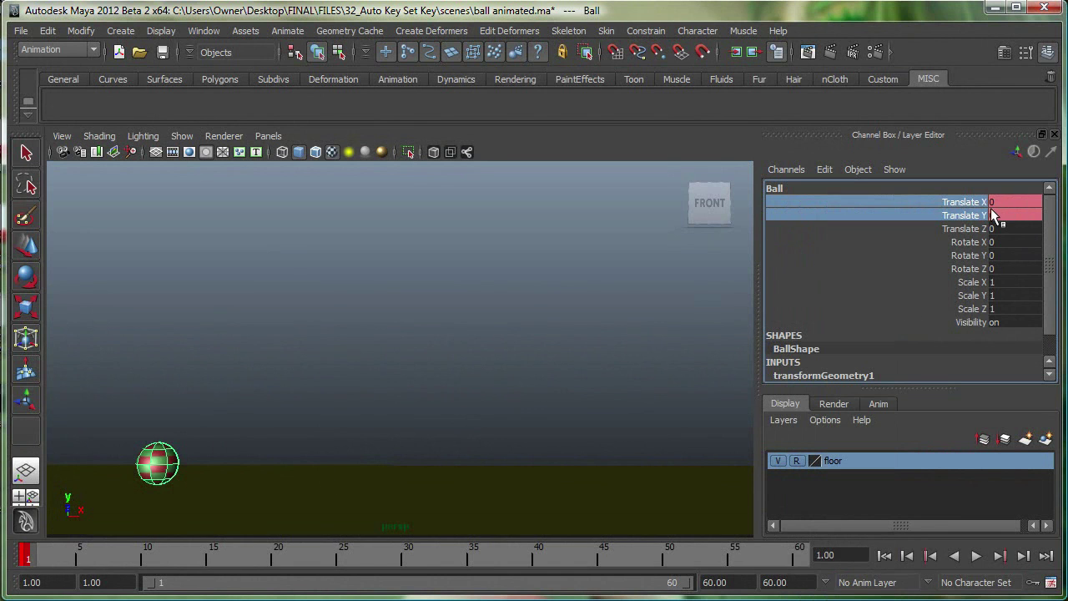
Step: At frame 30, move the ball up and right to X 11.7, Y 10.755 and key it
left_click_drag(84, 557, 408, 560)
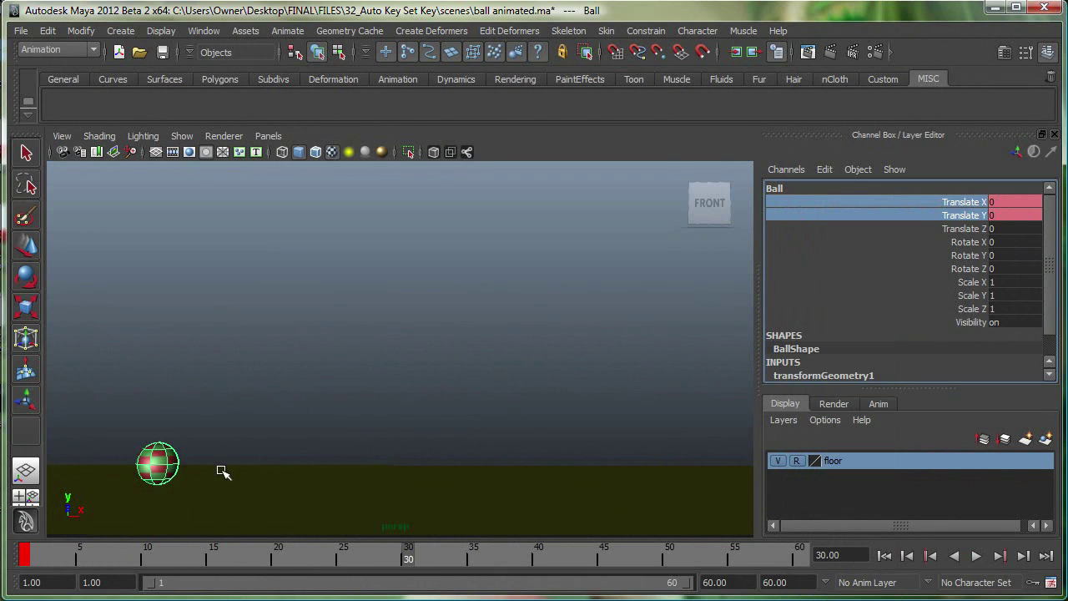
left_click(175, 458)
key("w")
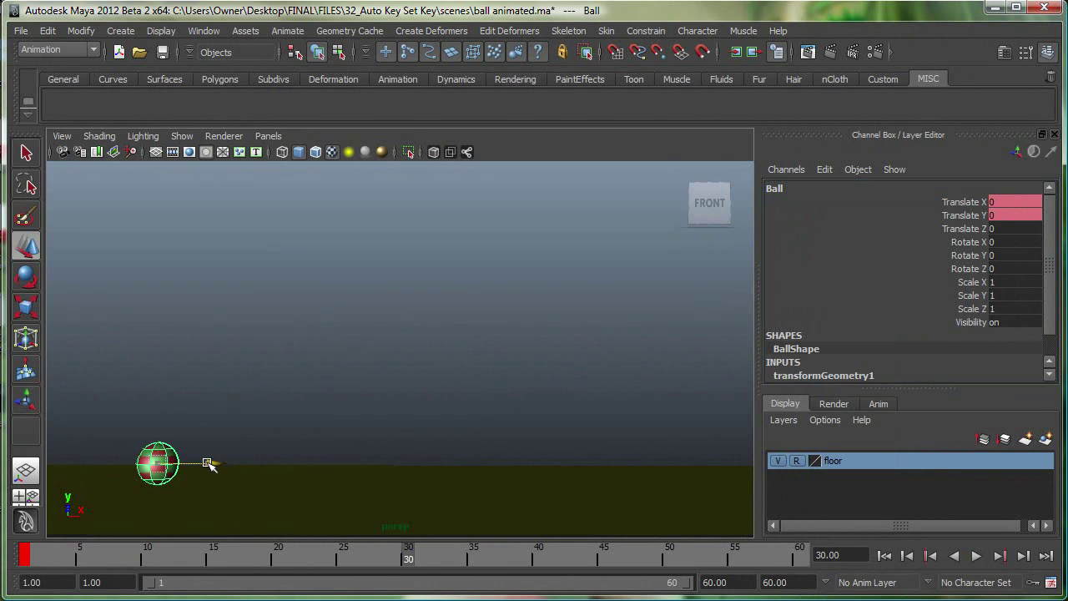
left_click_drag(209, 464, 451, 466)
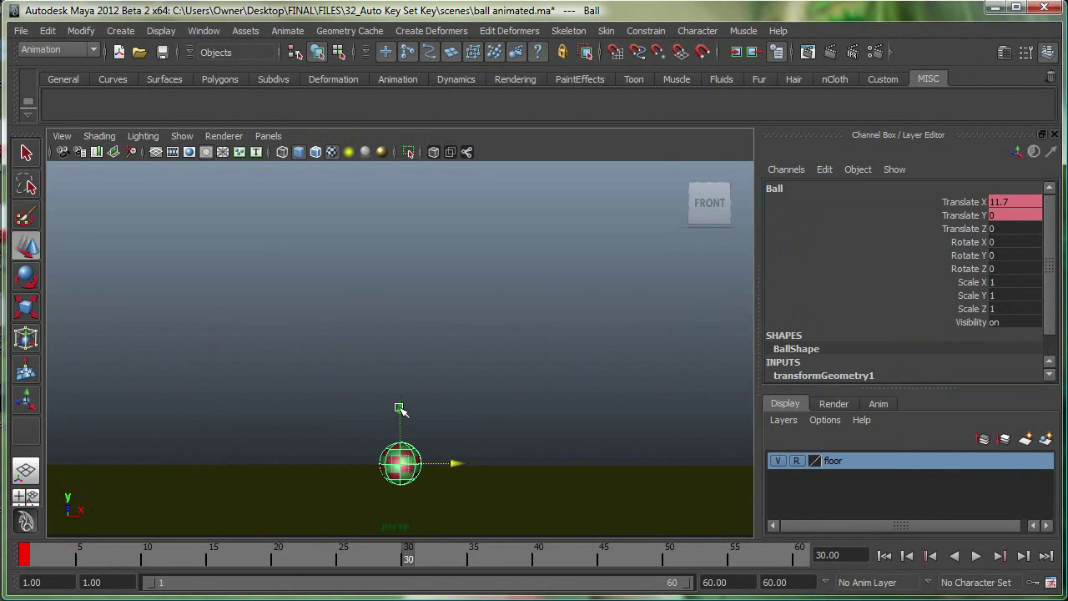
left_click_drag(399, 411, 436, 193)
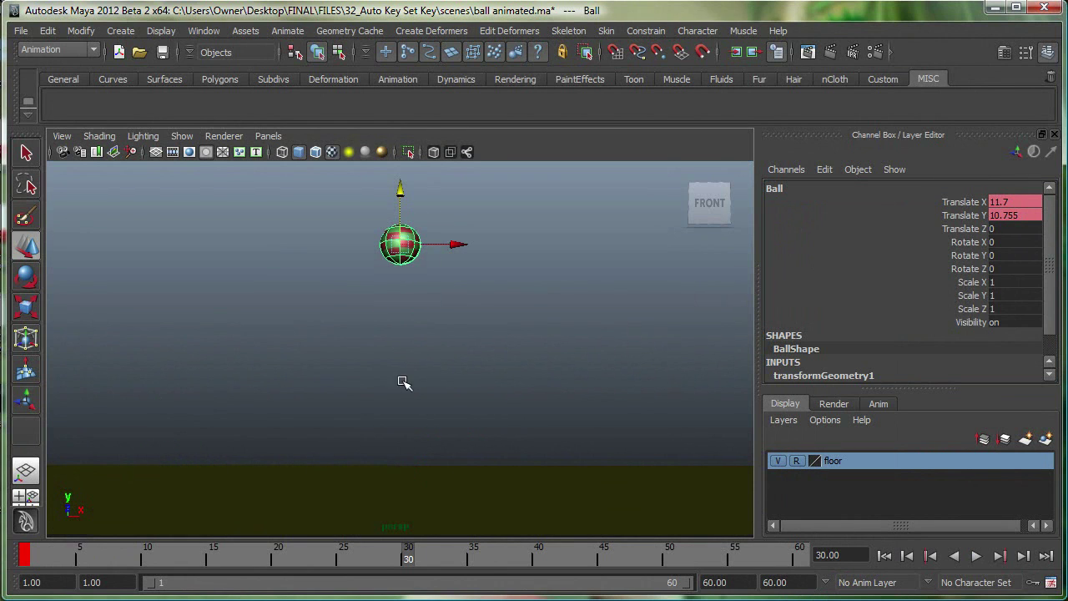
left_click_drag(959, 203, 959, 215)
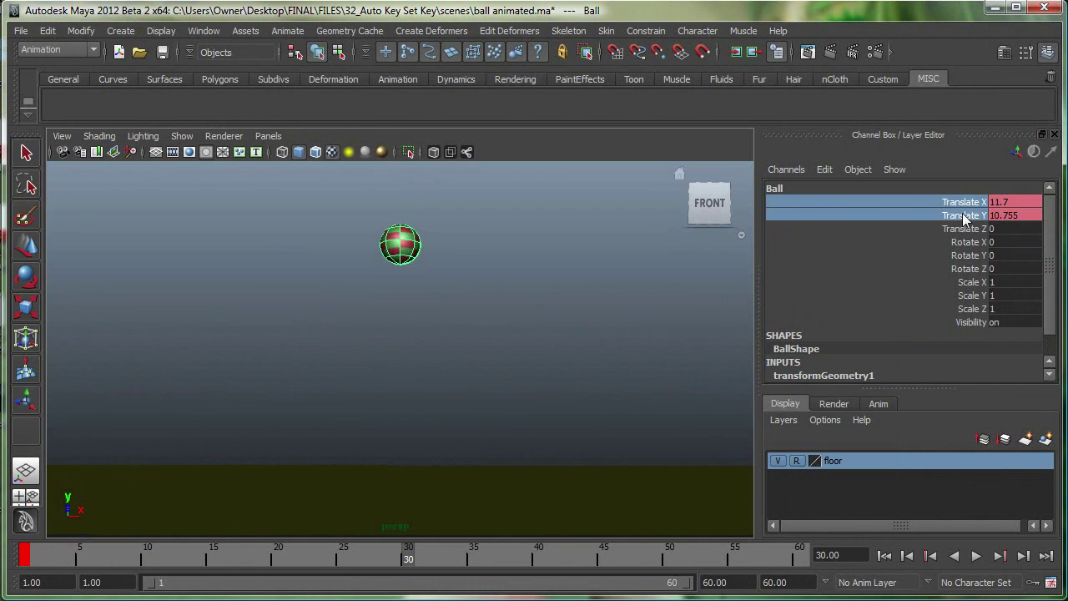
right_click(772, 203)
left_click(802, 230)
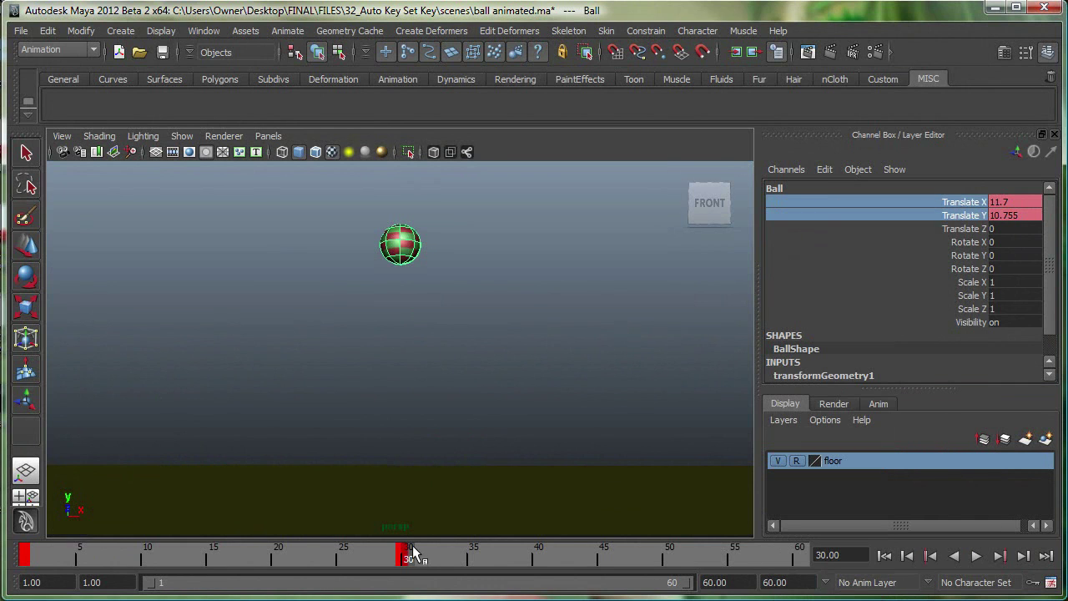
mouse_move(408, 564)
left_mouse_down()
mouse_move(39, 562)
mouse_move(405, 564)
left_mouse_up()
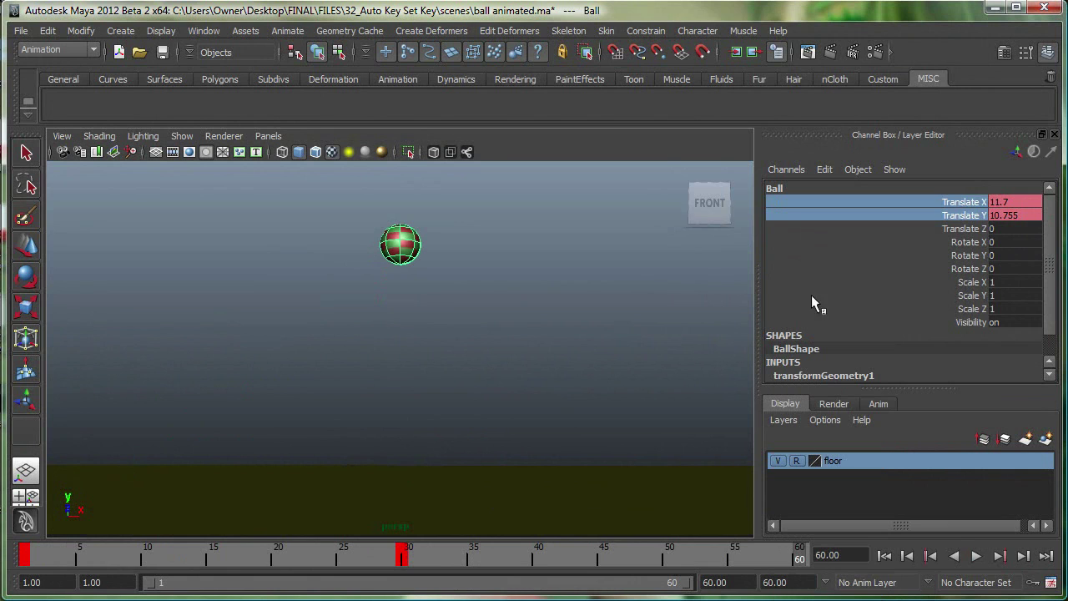
Step: At frame 60, move the ball right onto the floor (X 24.912, Y 0.073) and key it
key("w")
left_click_drag(460, 241, 722, 305)
left_click_drag(667, 190, 669, 406)
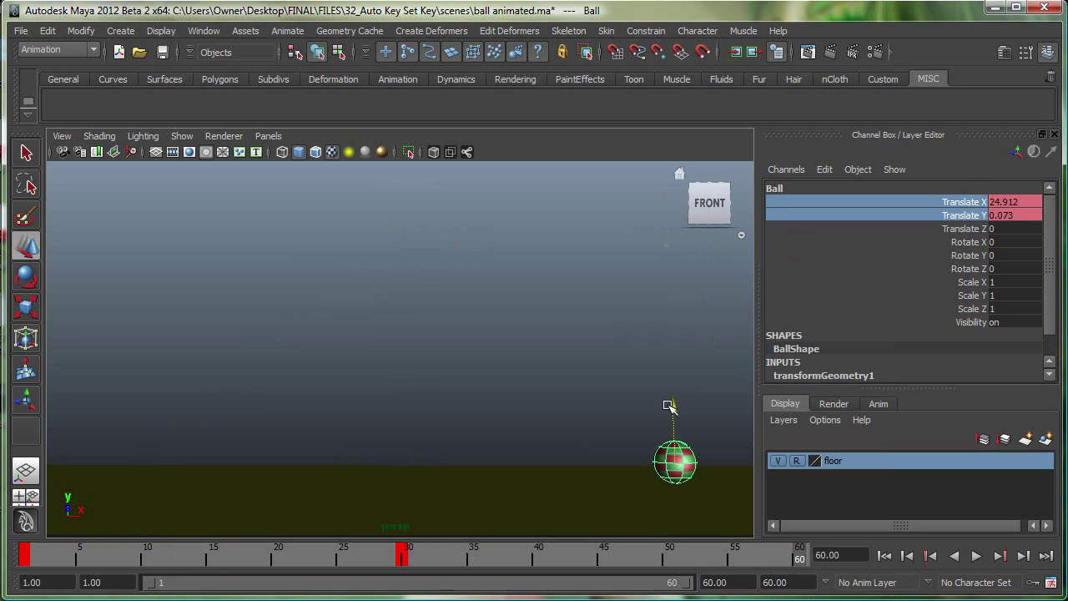
right_click(776, 203)
left_click(800, 229)
Step: Play the ball's arc back from the start, then stop
left_click(884, 556)
left_click(975, 555)
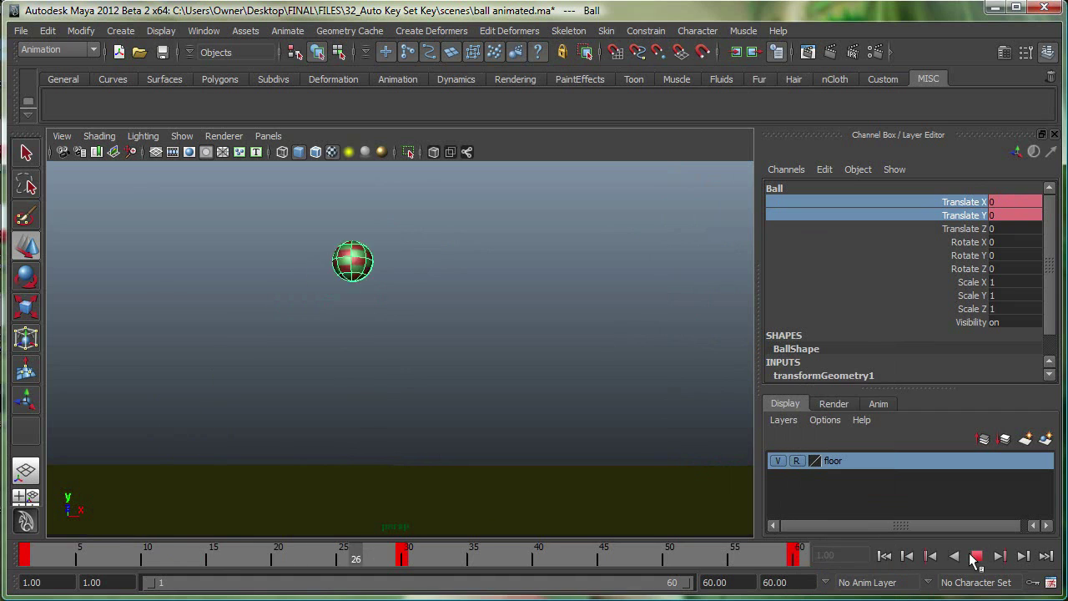
left_click(884, 556)
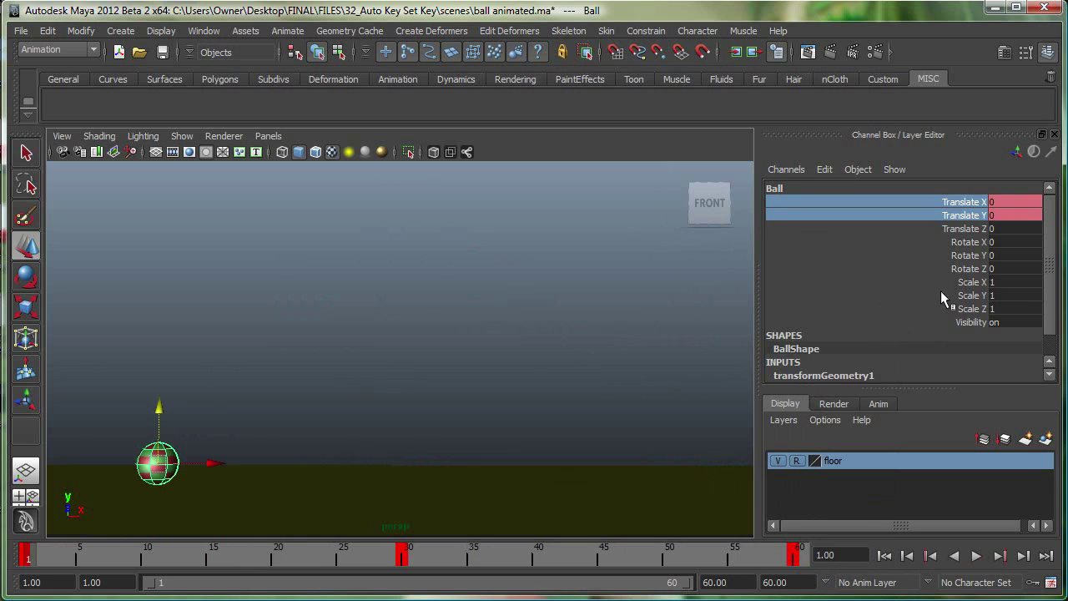
Step: Key the ball's Rotate Z at 0 on frame 1
left_click(959, 268)
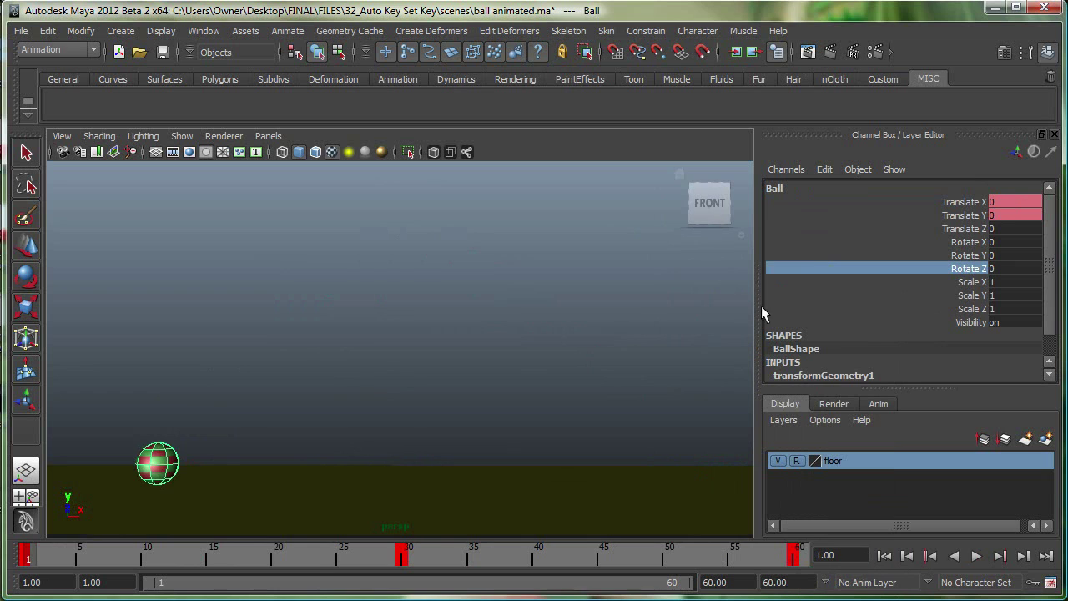
right_click(776, 266)
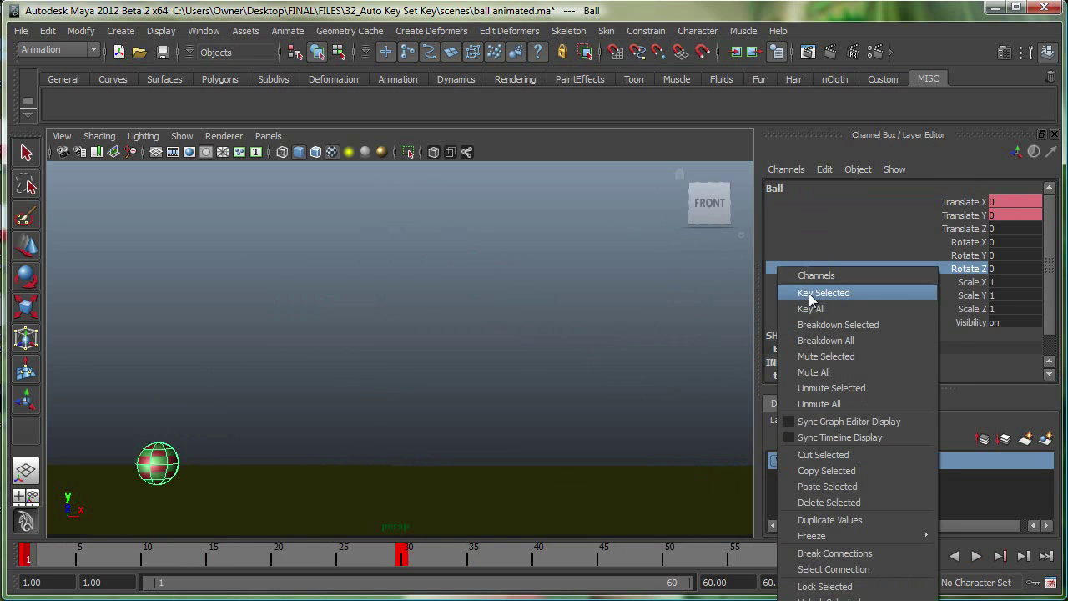
left_click(805, 293)
Step: Set Rotate Z to 300 at frame 30, key it, and play back the spin
left_click(408, 557)
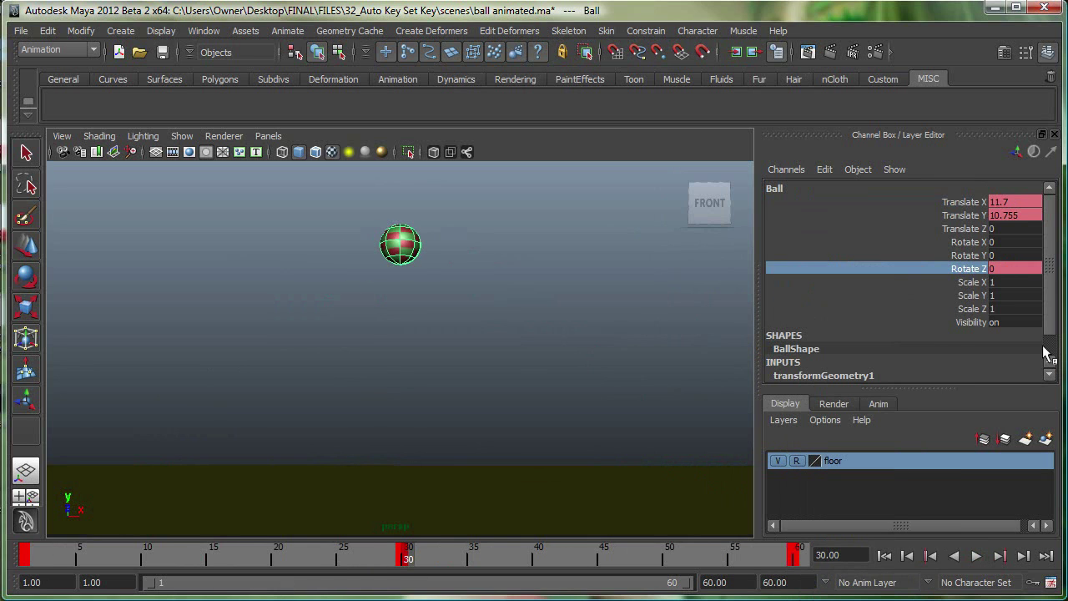
double_click(1005, 267)
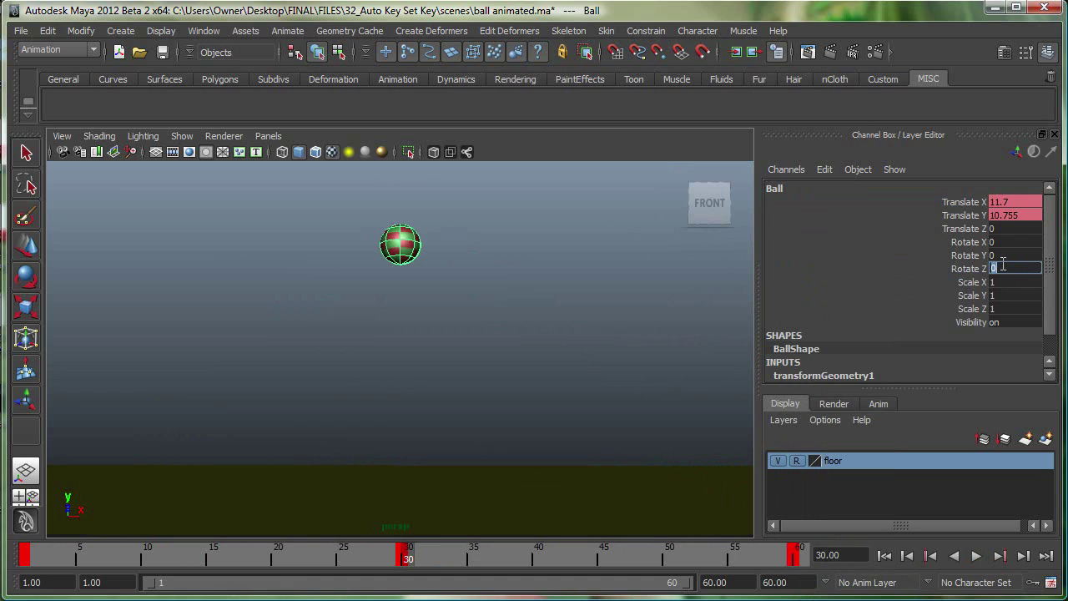
key("Return")
left_click(901, 268)
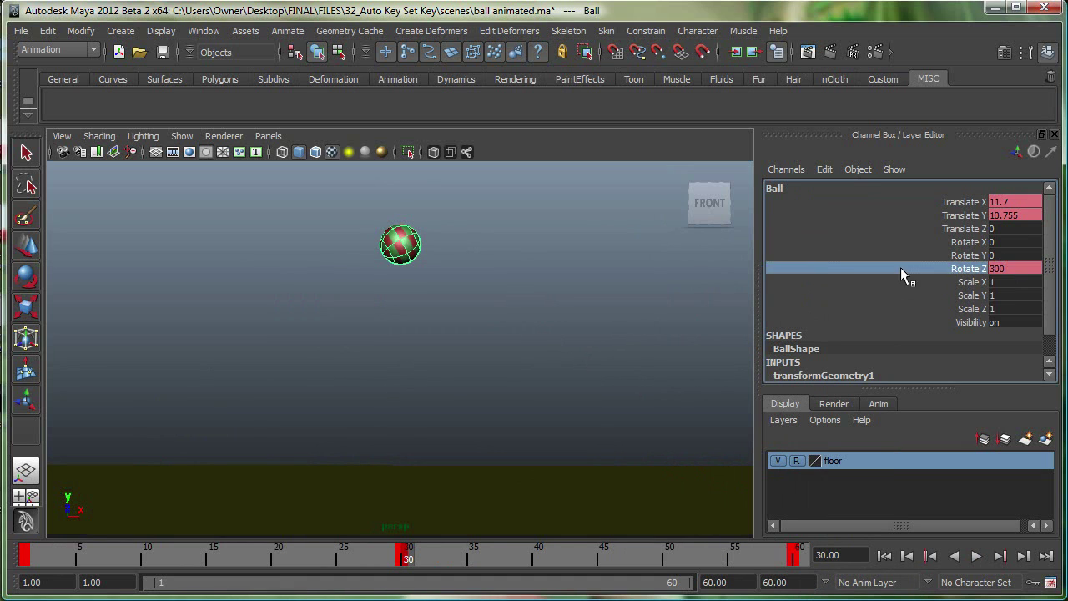
right_click(789, 267)
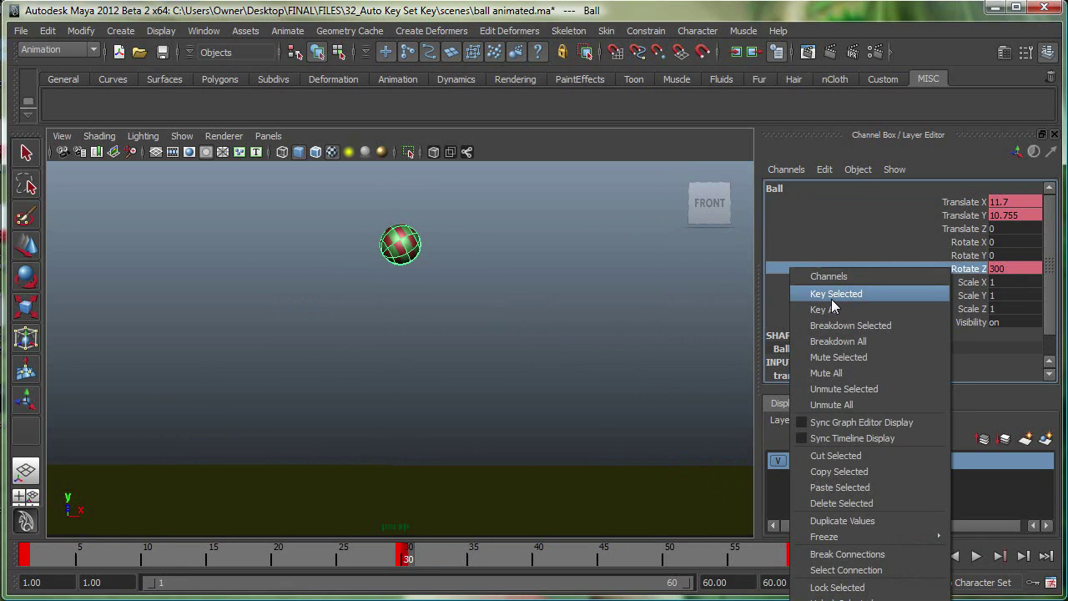
left_click(831, 293)
key("alt+v")
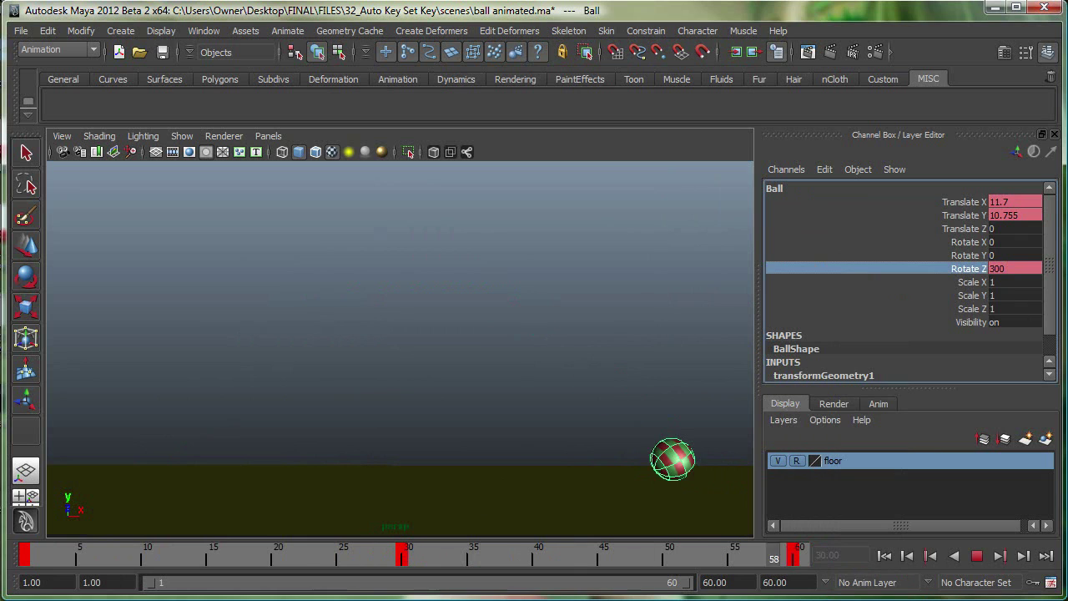
Step: Set Rotate Z to 850 at frame 60, key it, and return to frame 1
double_click(1008, 268)
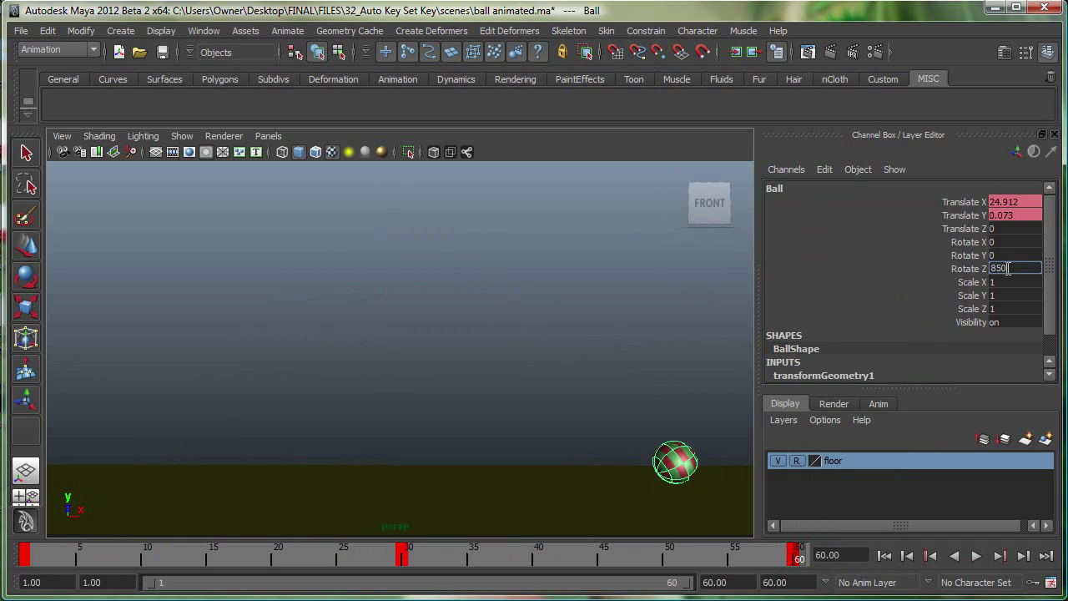
type("850")
key("Return")
left_click(967, 269)
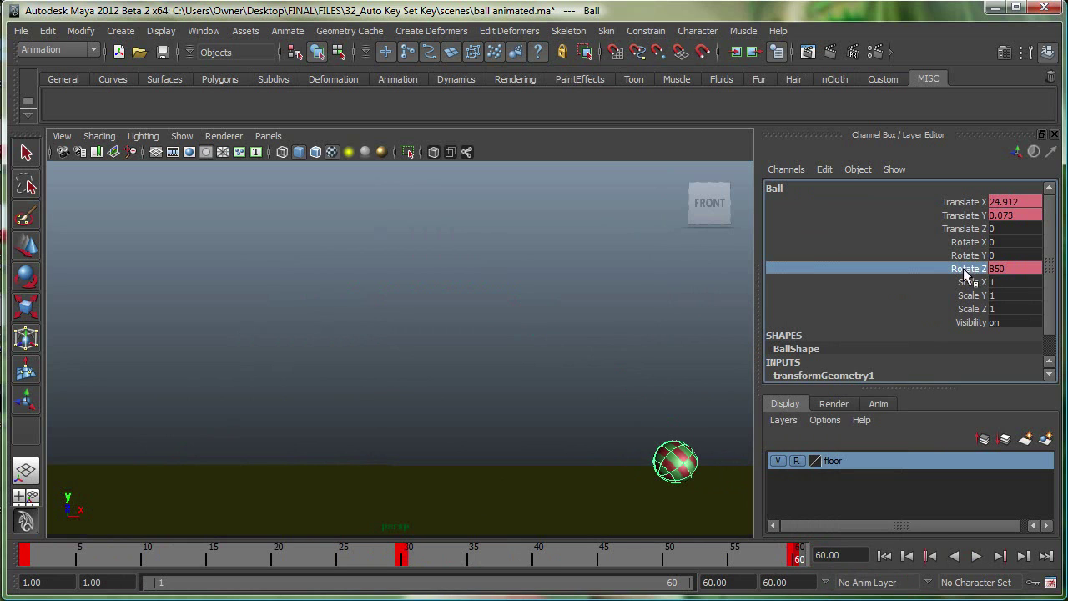
right_click(790, 265)
left_click(838, 290)
left_click(884, 555)
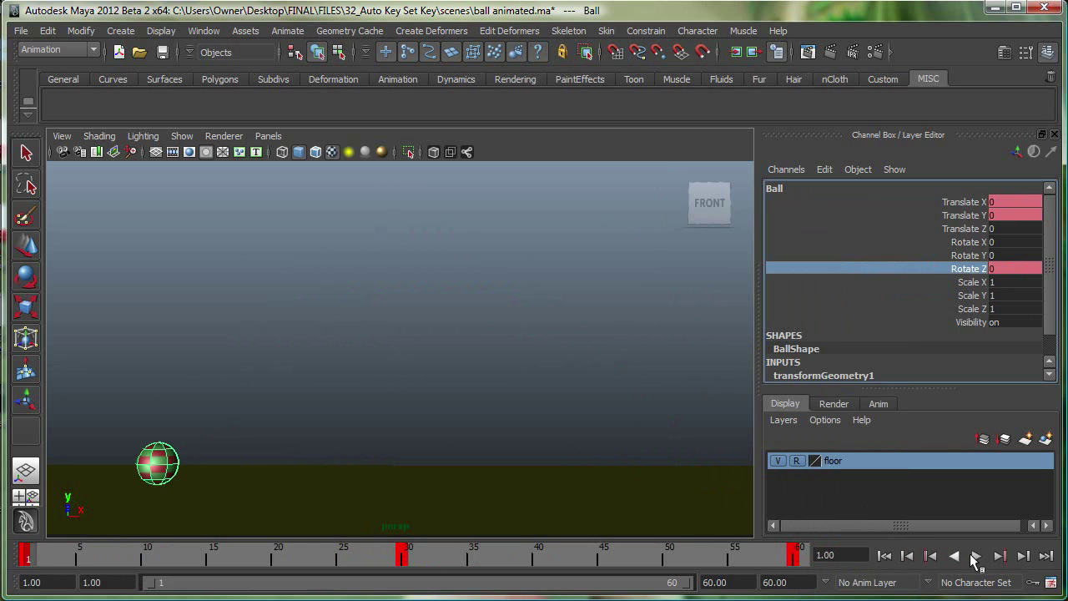
left_click(976, 555)
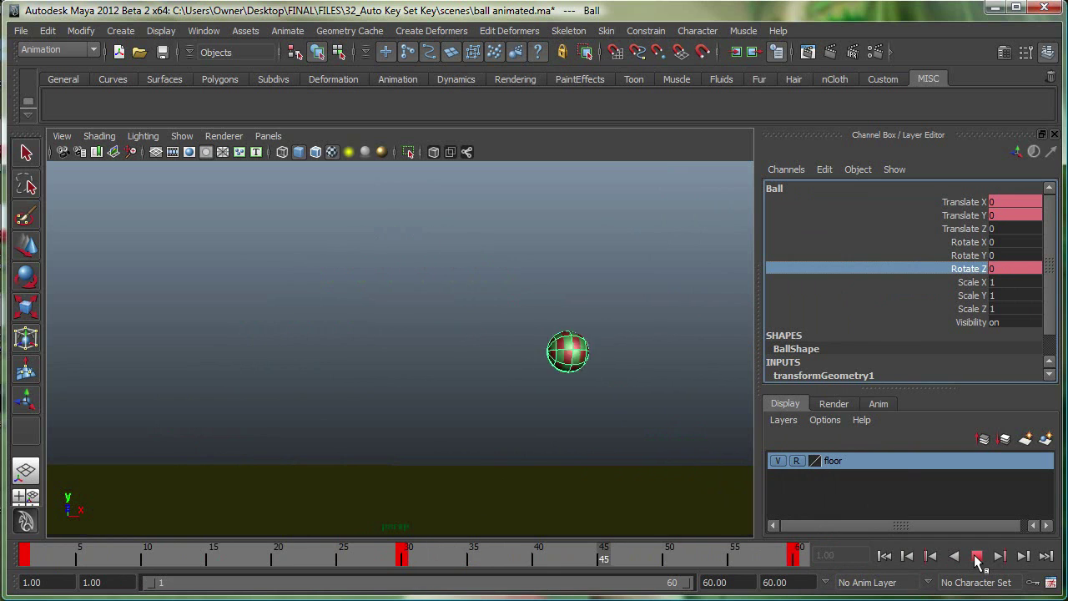
left_click(976, 555)
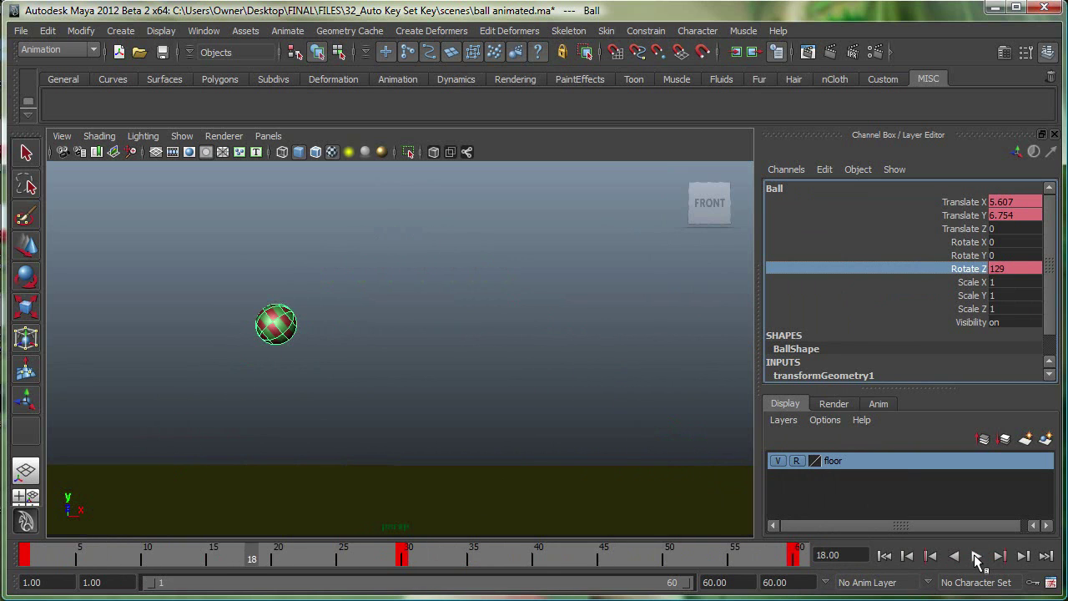
left_click(884, 556)
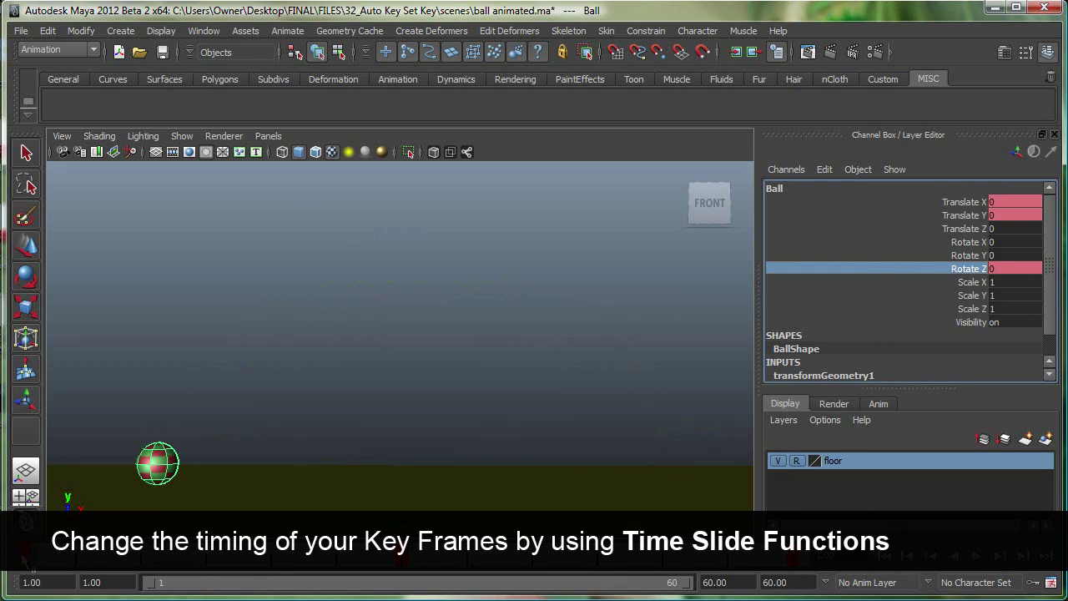
Step: Select all keys on the time slider, shift them about 5 frames earlier, and rescale the range
left_click_drag(32, 565, 672, 574)
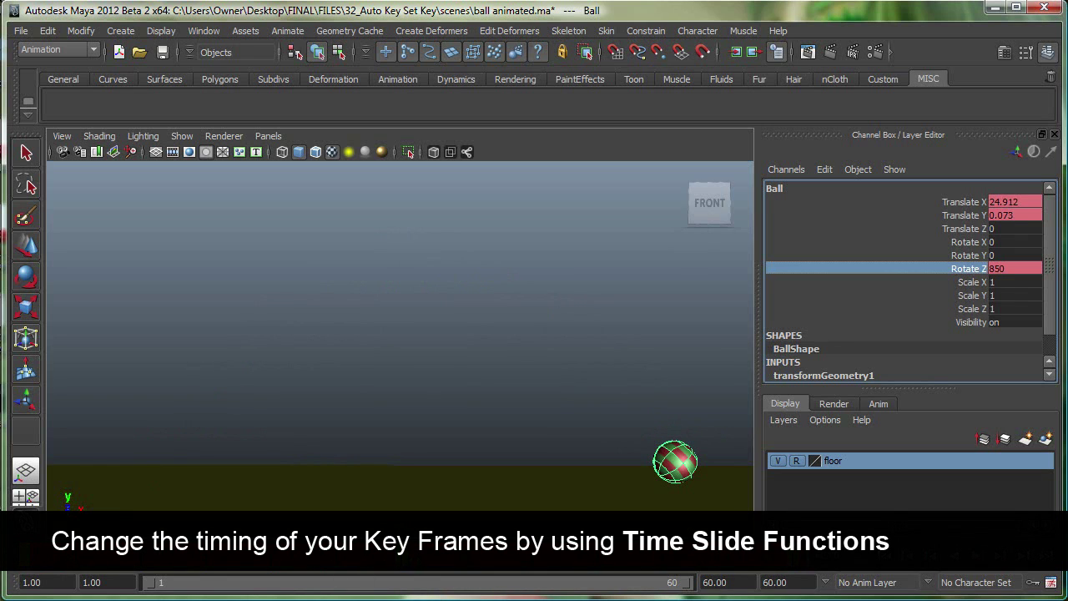
double_click(414, 566)
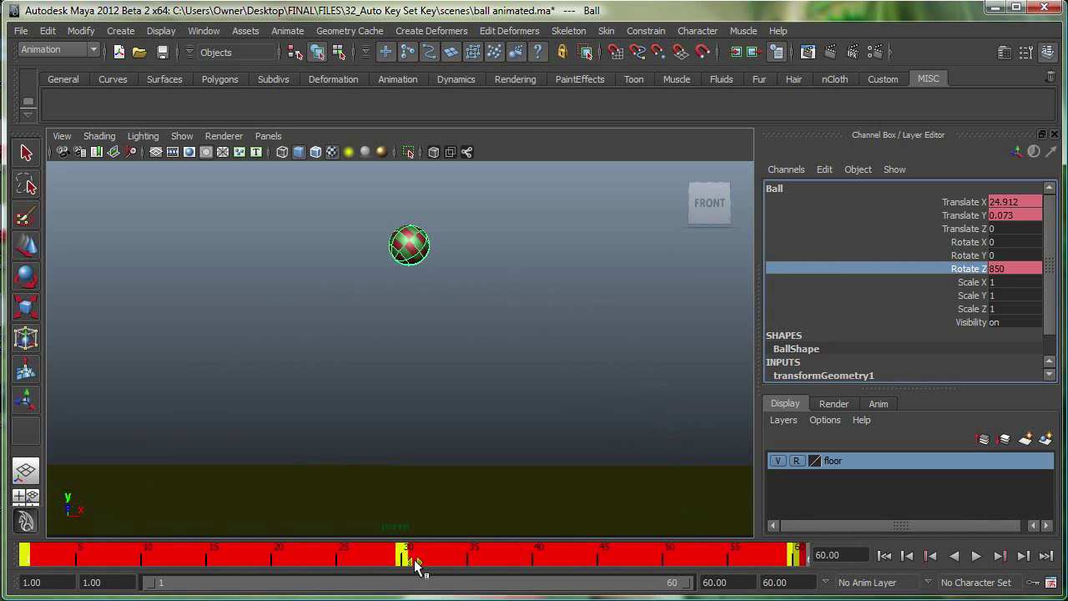
left_click_drag(415, 566, 354, 564)
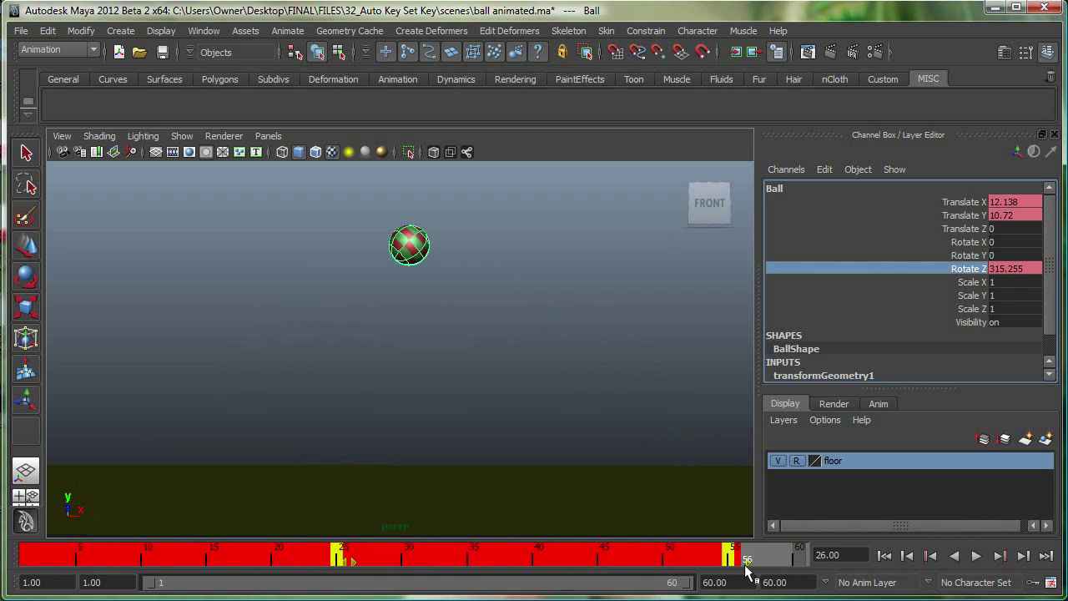
left_click_drag(746, 568, 394, 568)
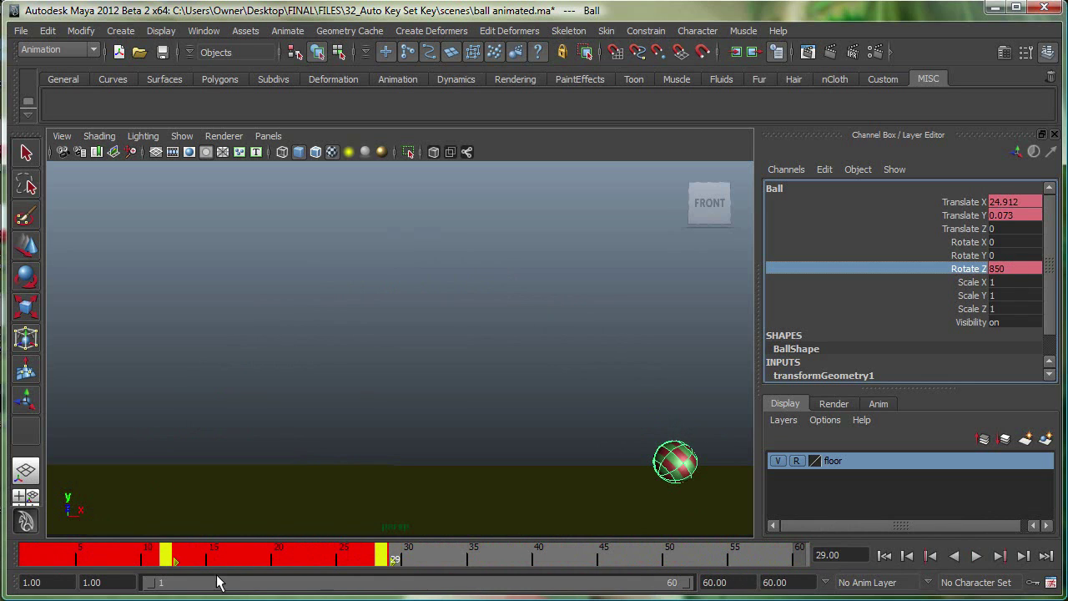
left_click_drag(167, 565, 352, 561)
left_click(317, 562)
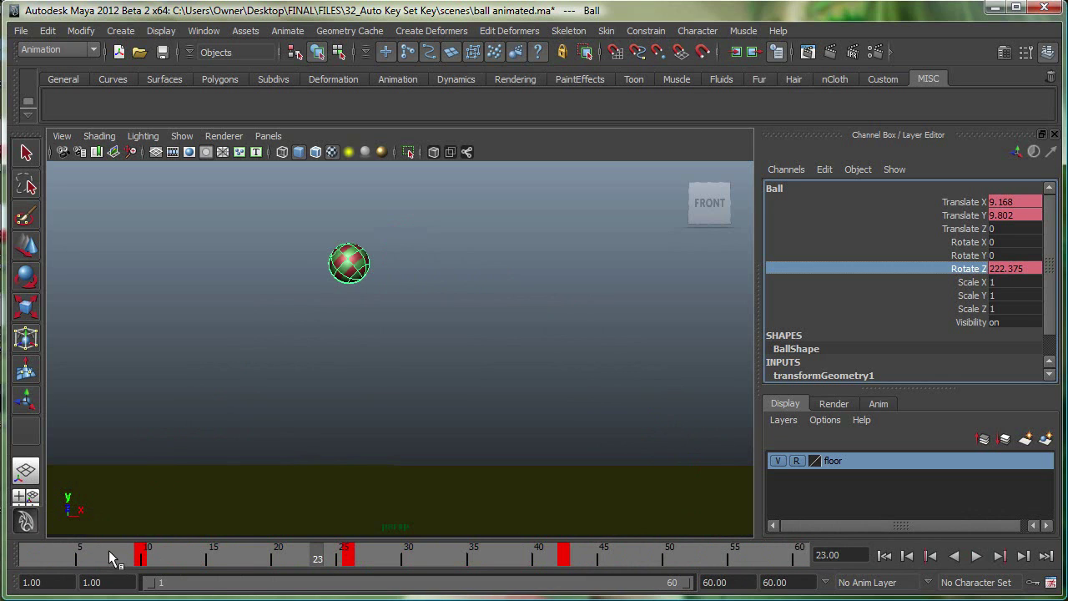
Step: Shift the frame 7–50 keys earlier to 5–48, then select the frame 18–24 range
left_click_drag(107, 562, 663, 567, "shift")
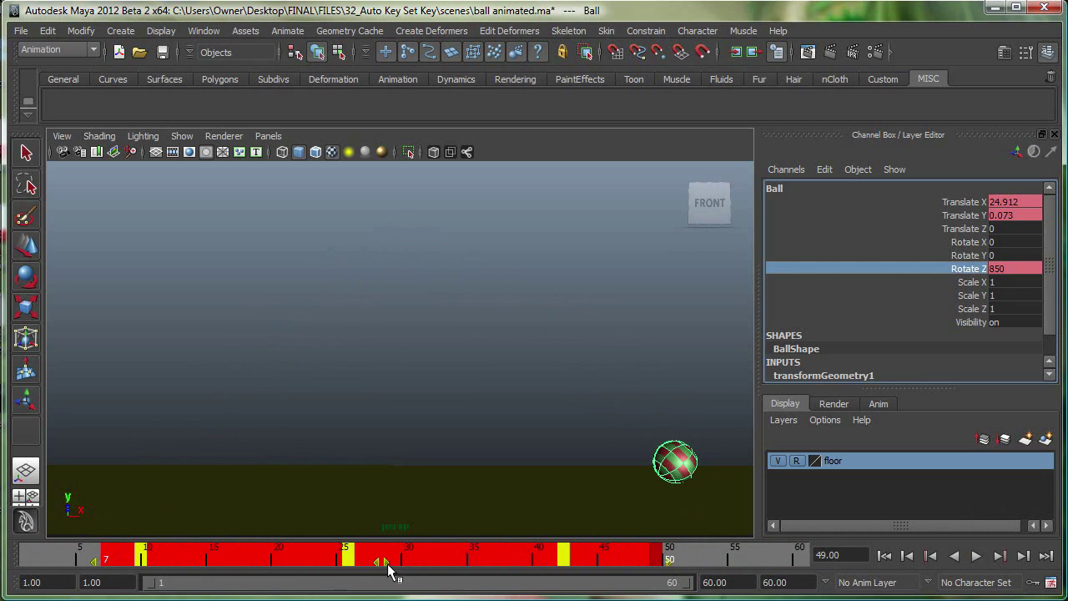
left_click_drag(382, 567, 322, 569)
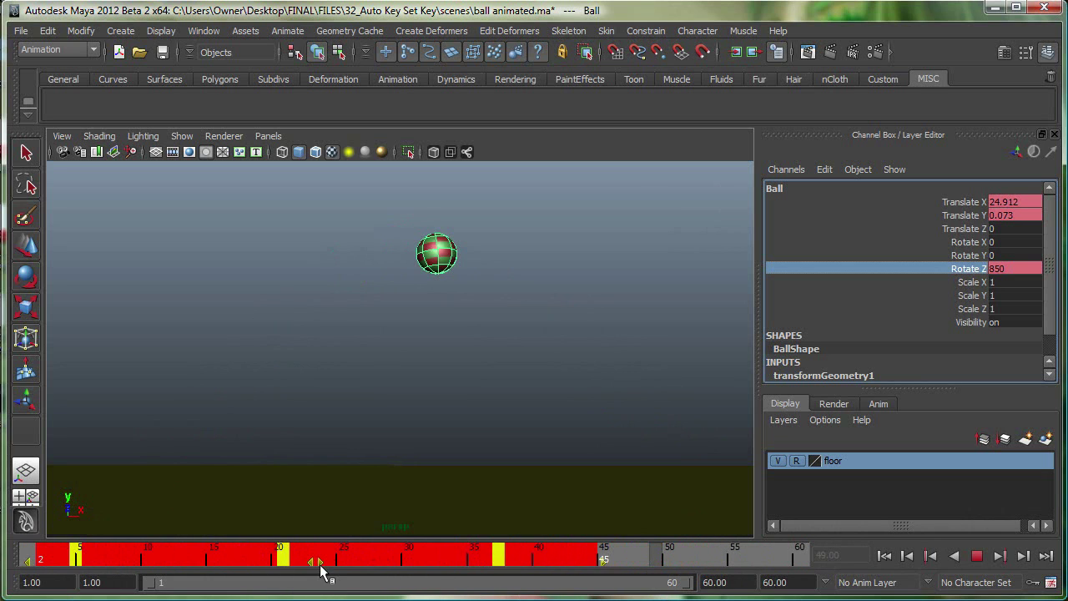
left_click(643, 559)
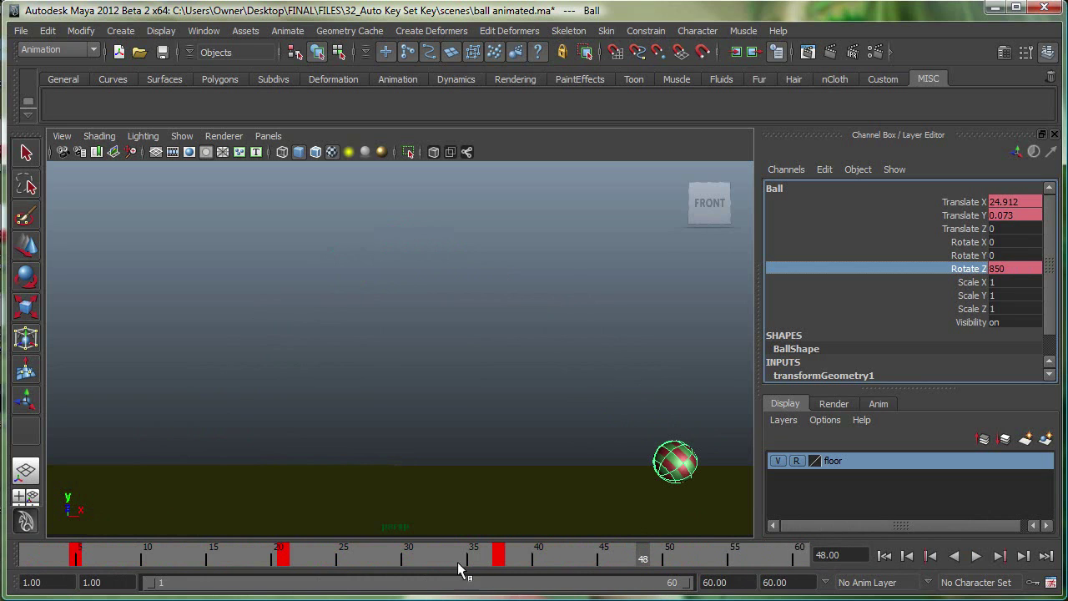
left_click_drag(435, 564, 728, 573, "shift")
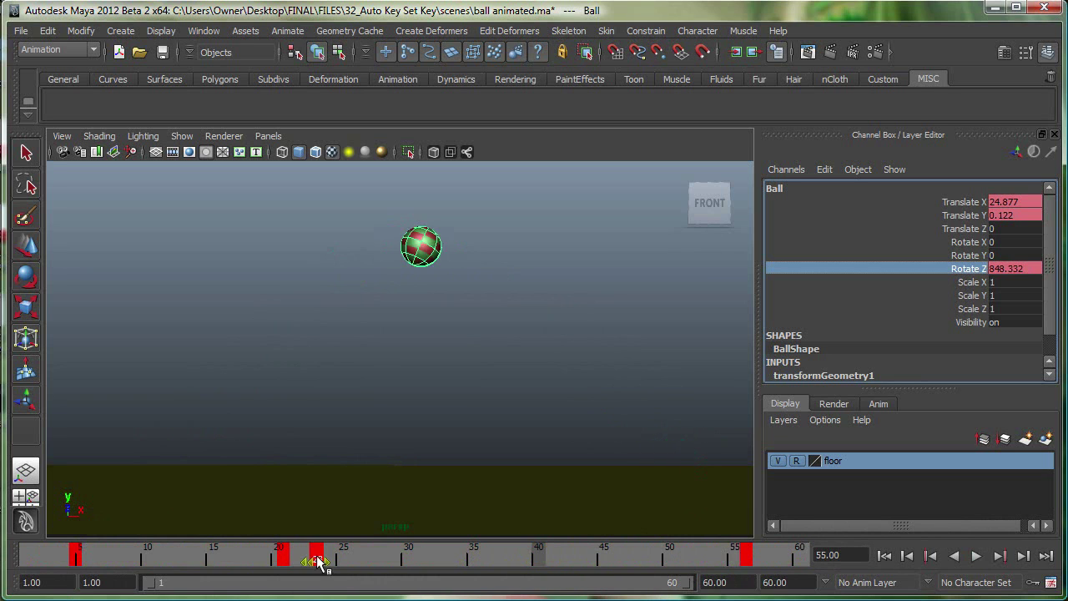
left_click_drag(322, 562, 175, 571, "shift")
Step: Drop the middle key near frame 12, then play the animation from frame 1 and stop
left_click(278, 564)
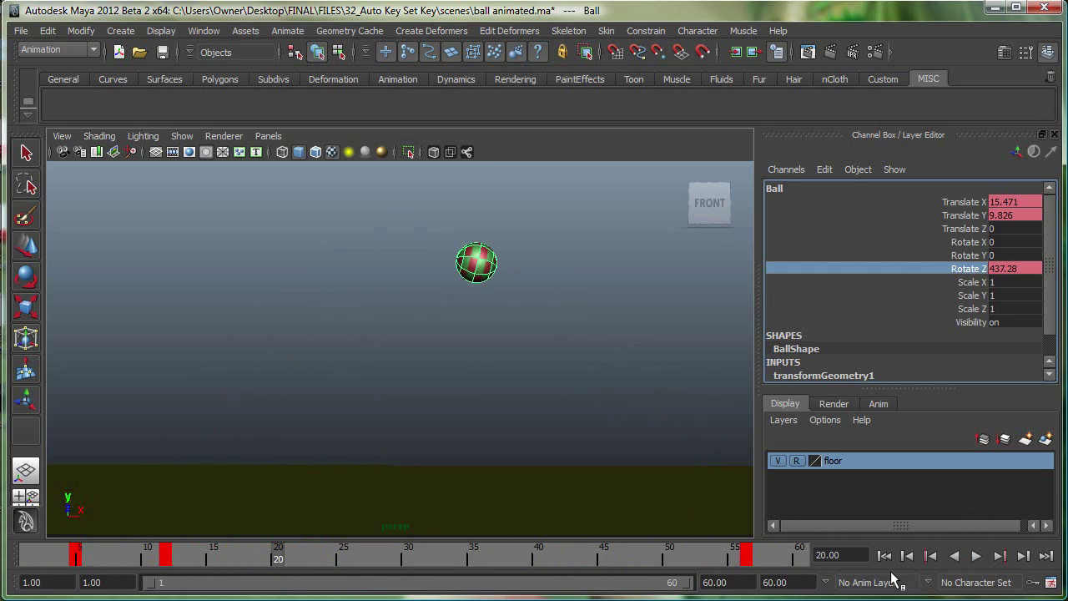
left_click(885, 556)
left_click(976, 556)
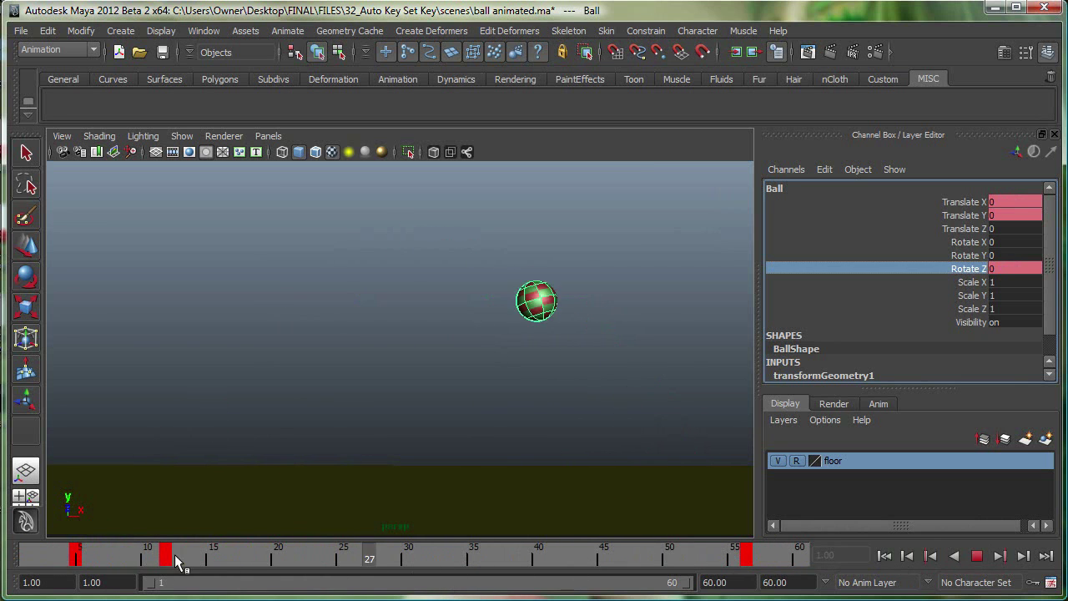
left_click_drag(374, 563, 746, 561)
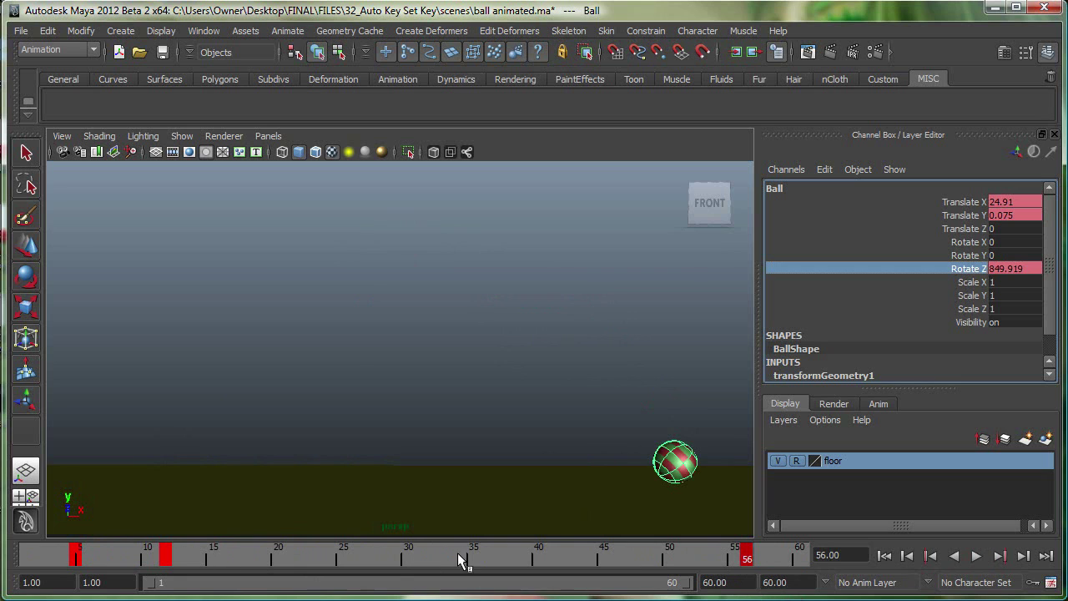
key("Escape")
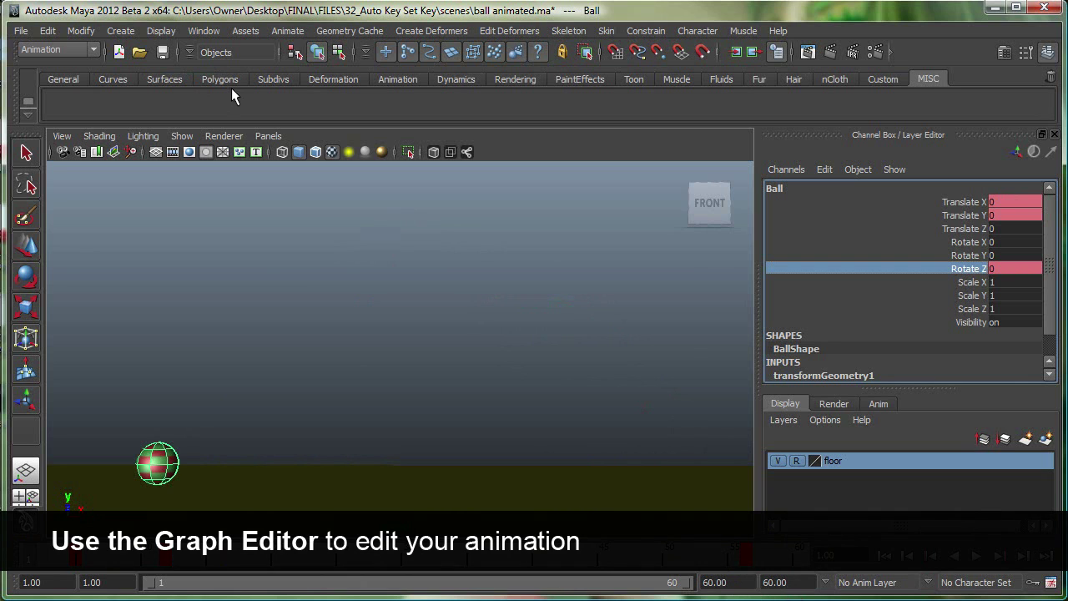
Step: Open the Graph Editor from Window > Animation Editors
left_click(202, 31)
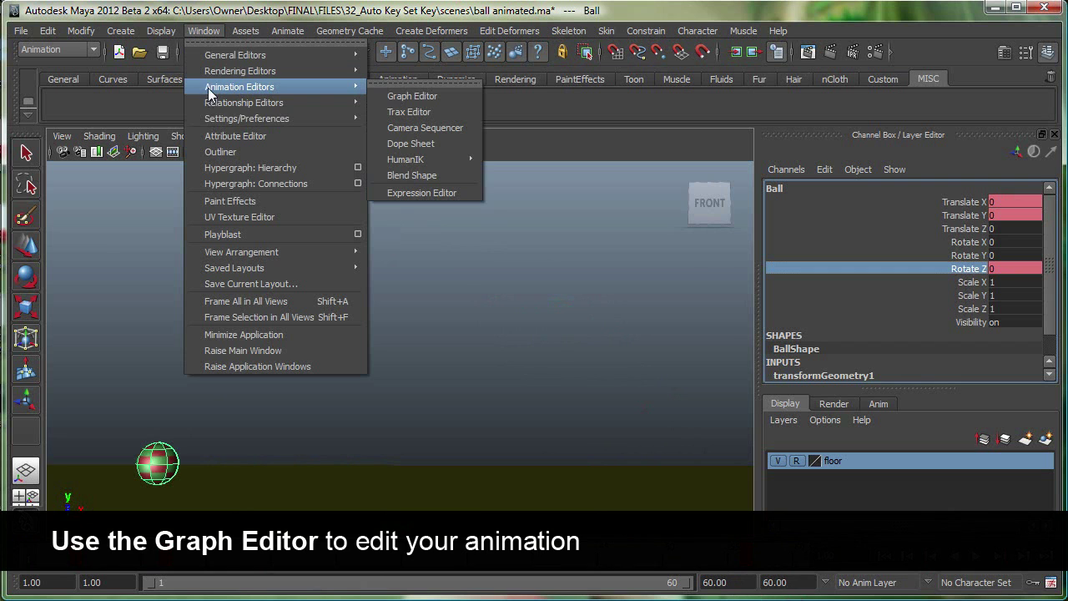
mouse_move(351, 102)
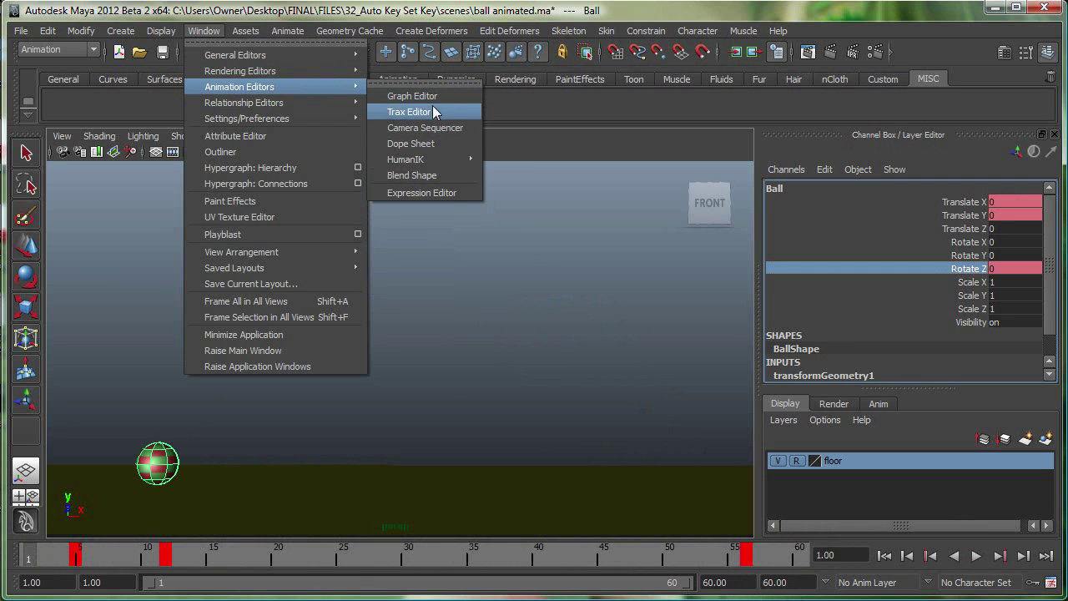
left_click(440, 97)
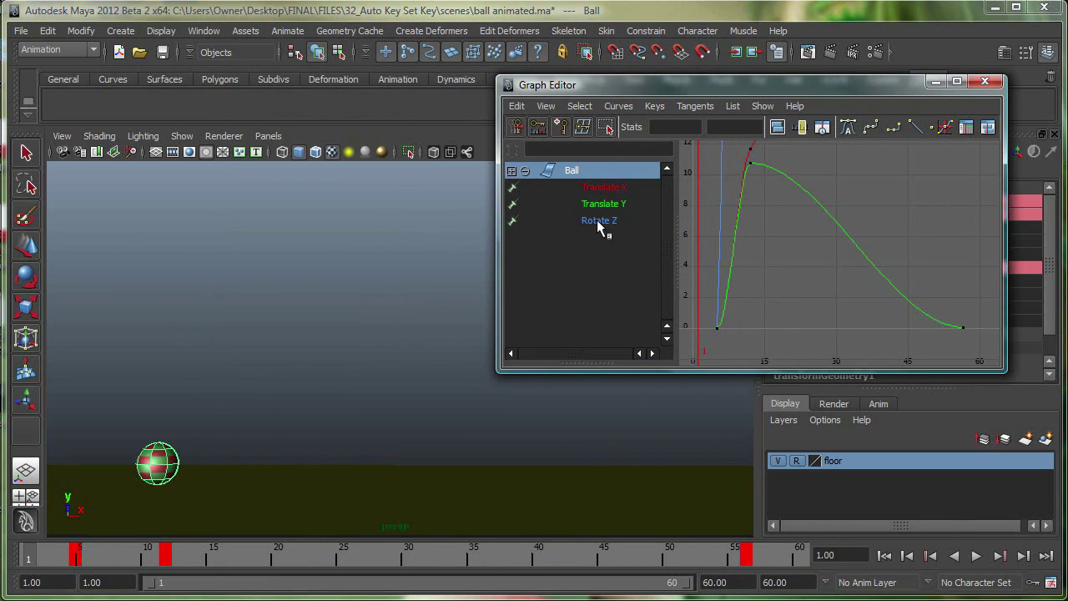
Step: Isolate and frame the Translate Y curve, then move its peak key to frame 12
left_click(601, 207)
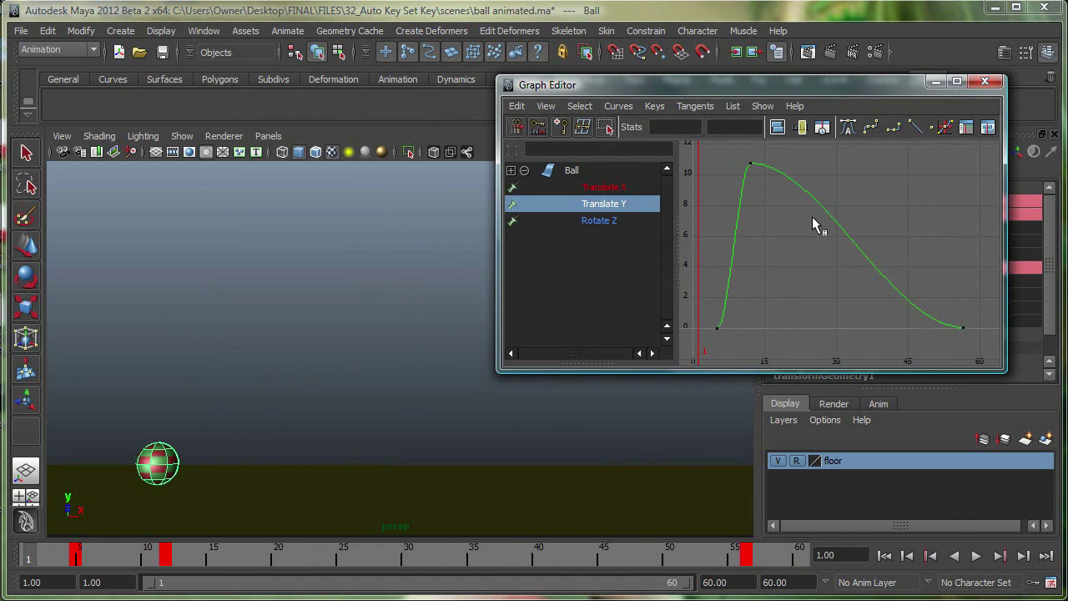
key("f")
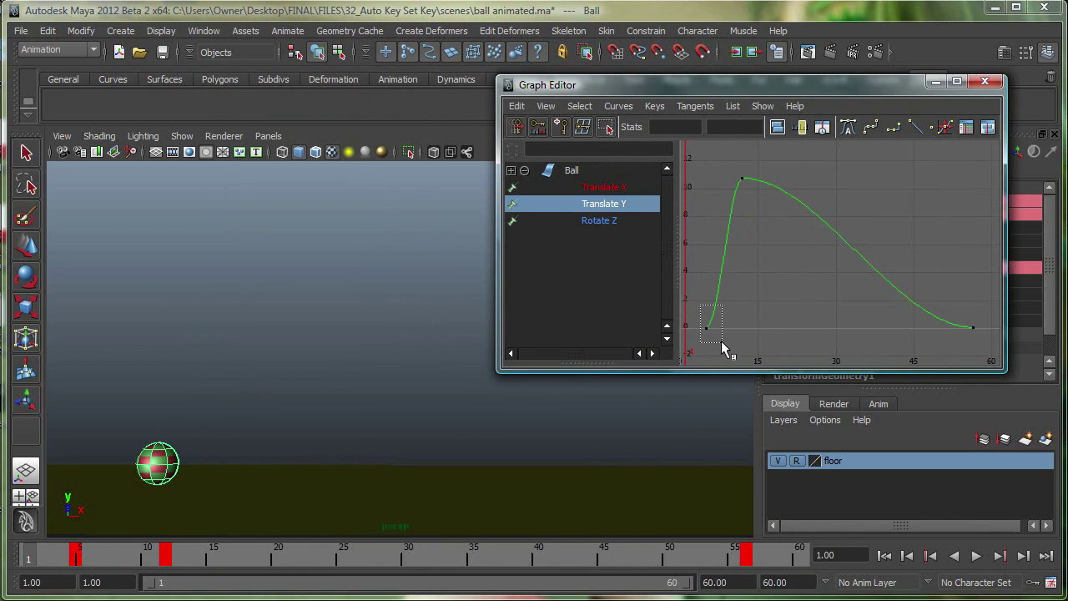
left_click_drag(723, 348, 717, 342)
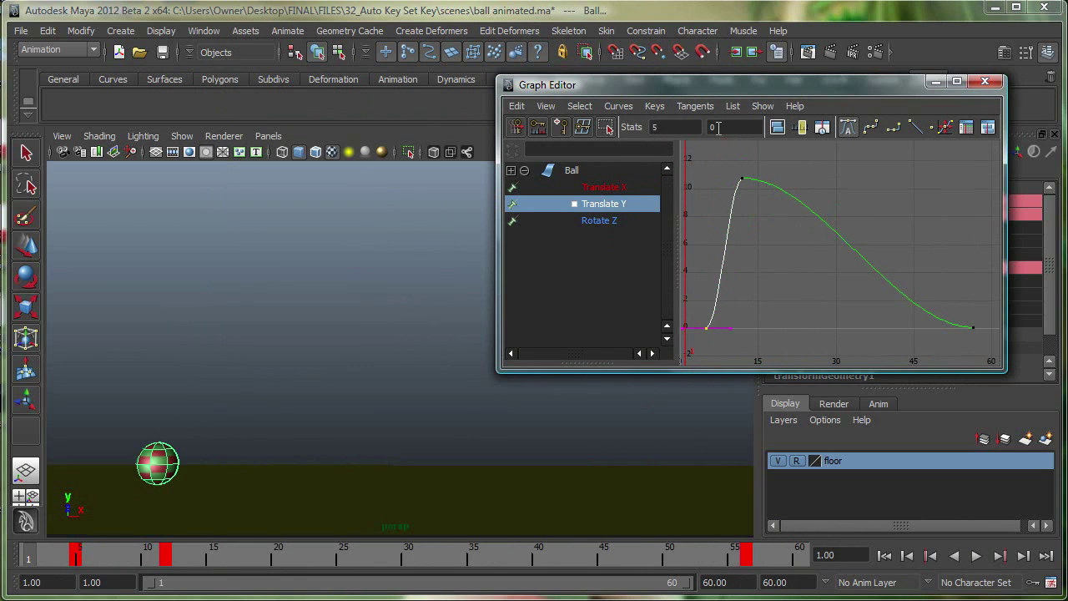
left_click_drag(757, 201, 732, 171)
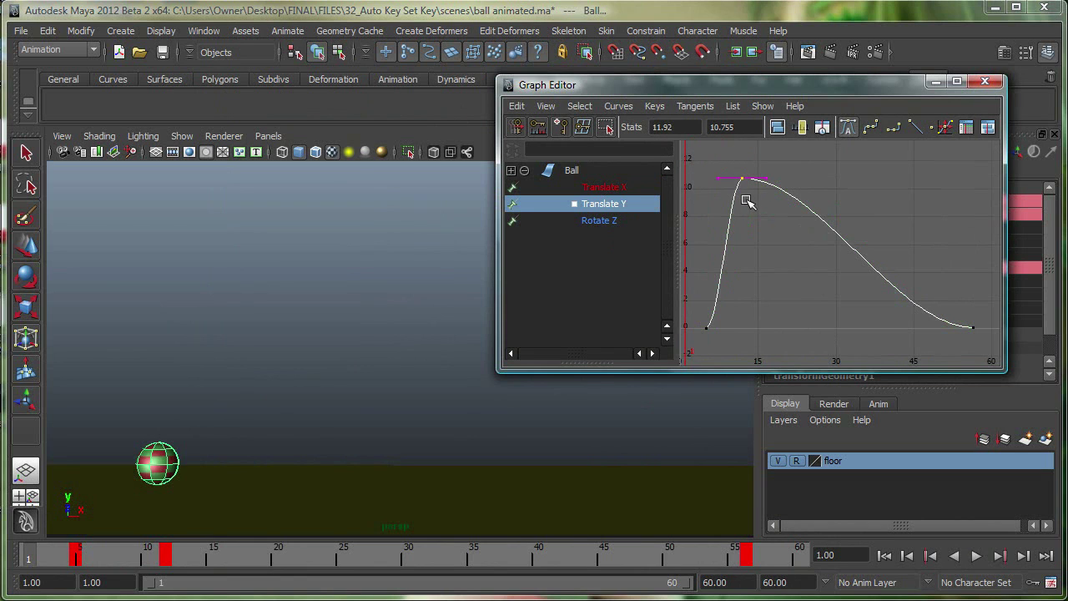
double_click(683, 128)
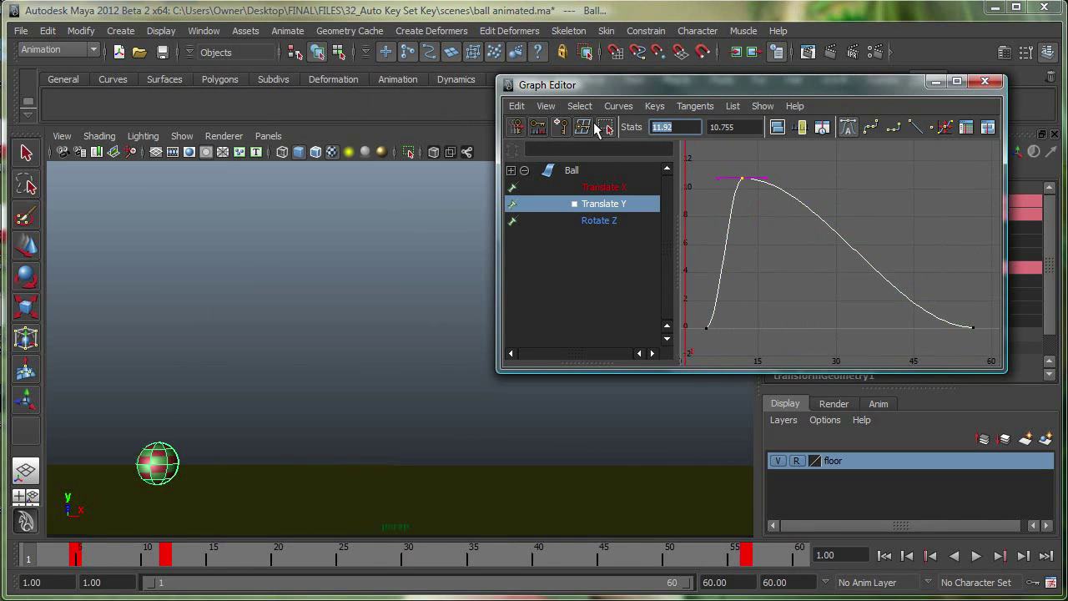
type("12")
key("Return")
Step: Move the Translate Y curve's last key to frame 56
left_click(974, 327)
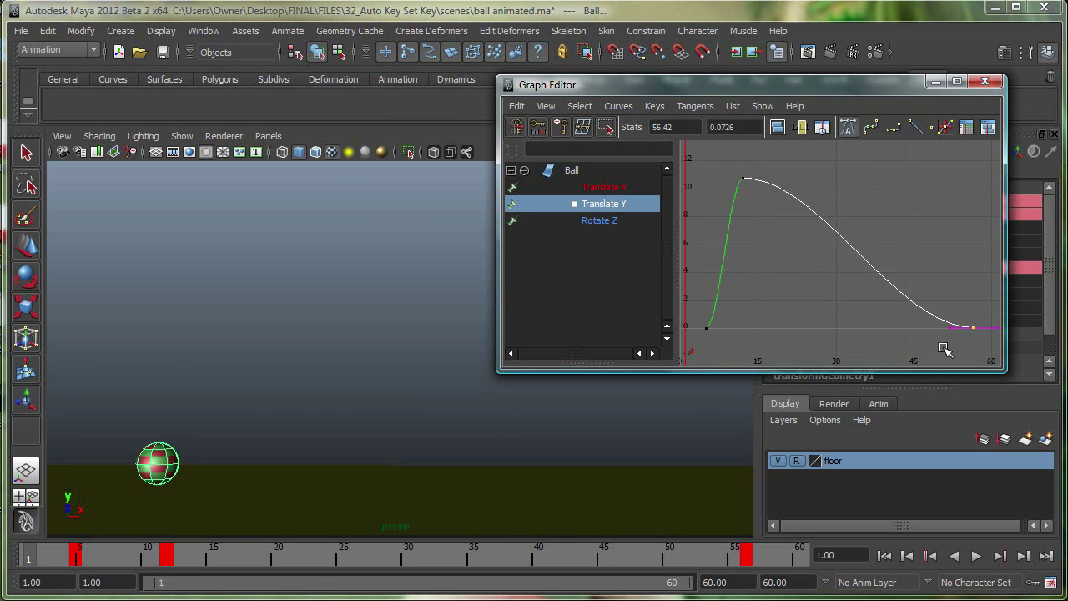
left_click(683, 126)
type("56")
key("Return")
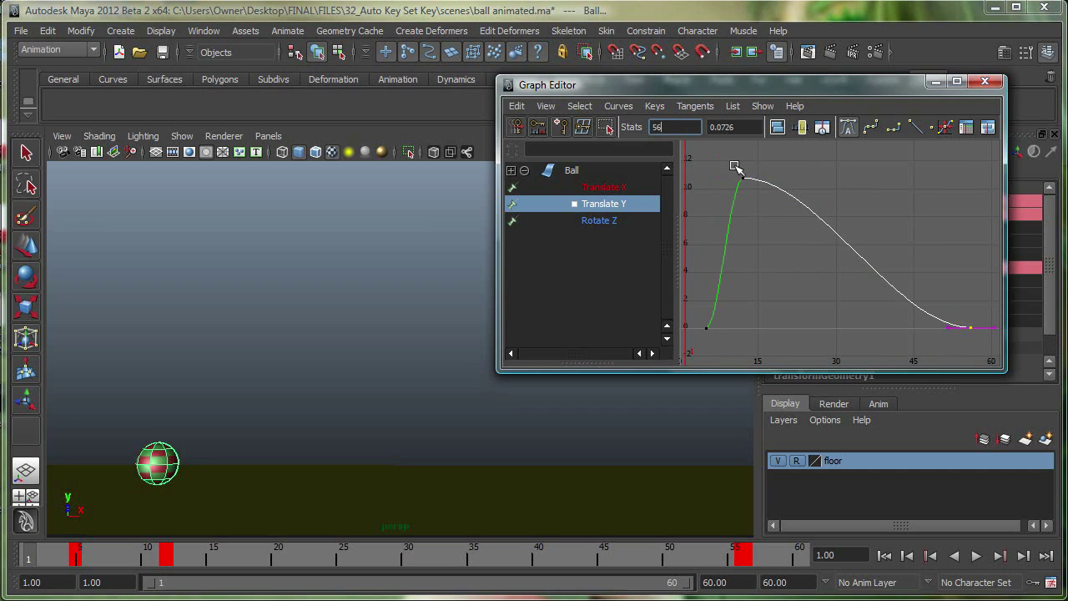
Step: Show Translate X, Translate Y and Rotate Z together, select their final keys, and activate Move
left_click_drag(615, 187, 608, 219)
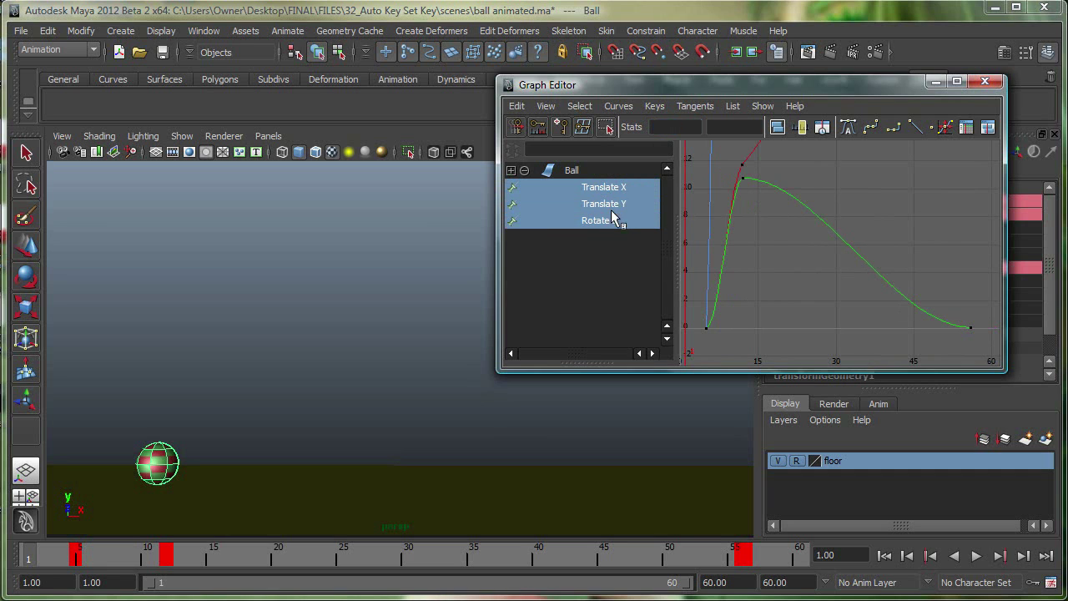
key("a")
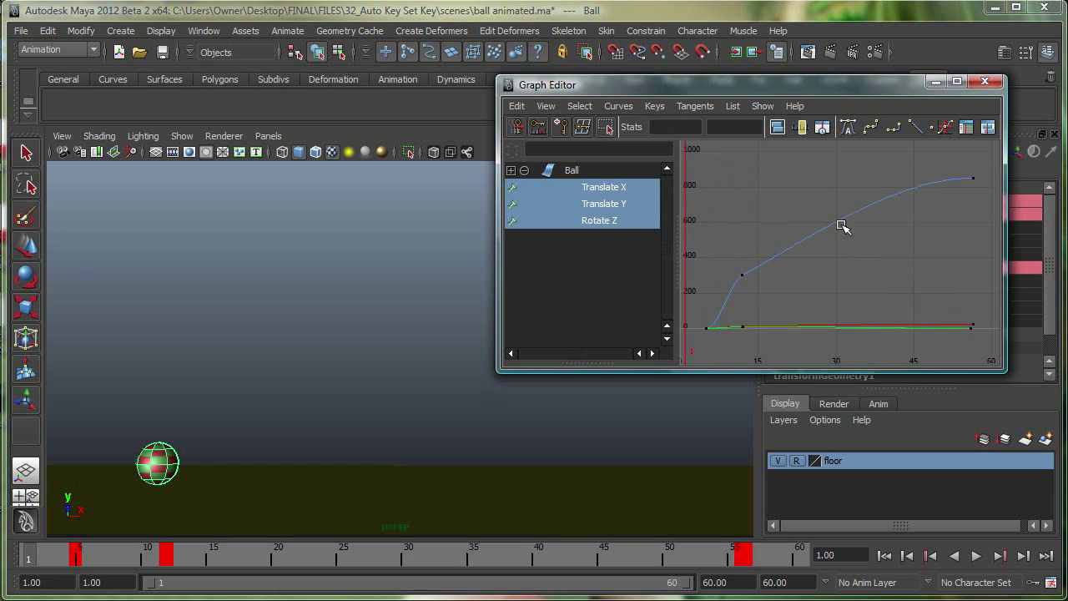
left_click_drag(927, 167, 991, 378)
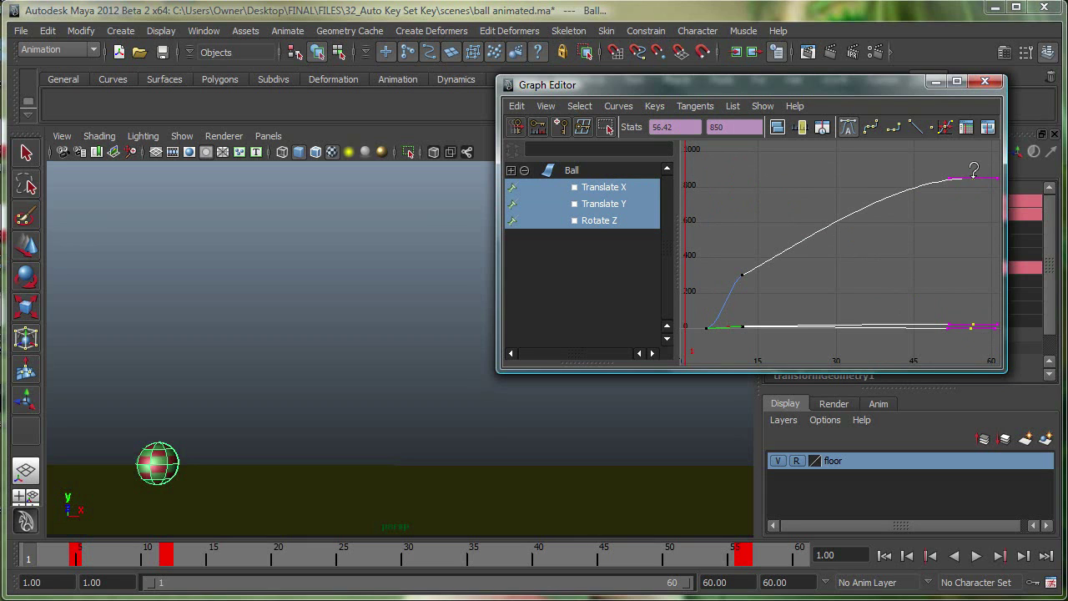
left_click(25, 244)
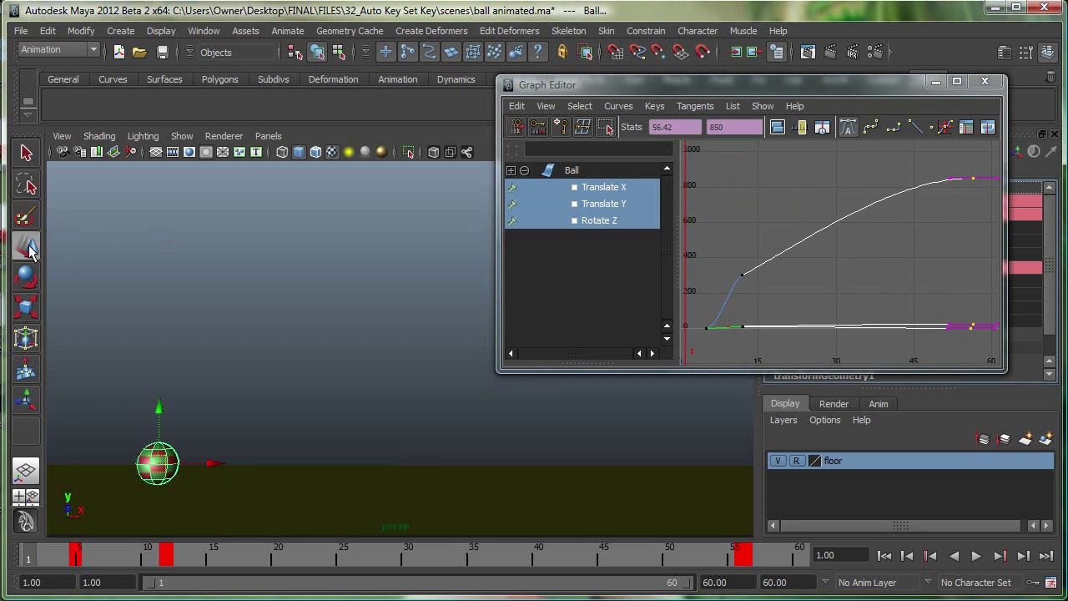
left_click(973, 171)
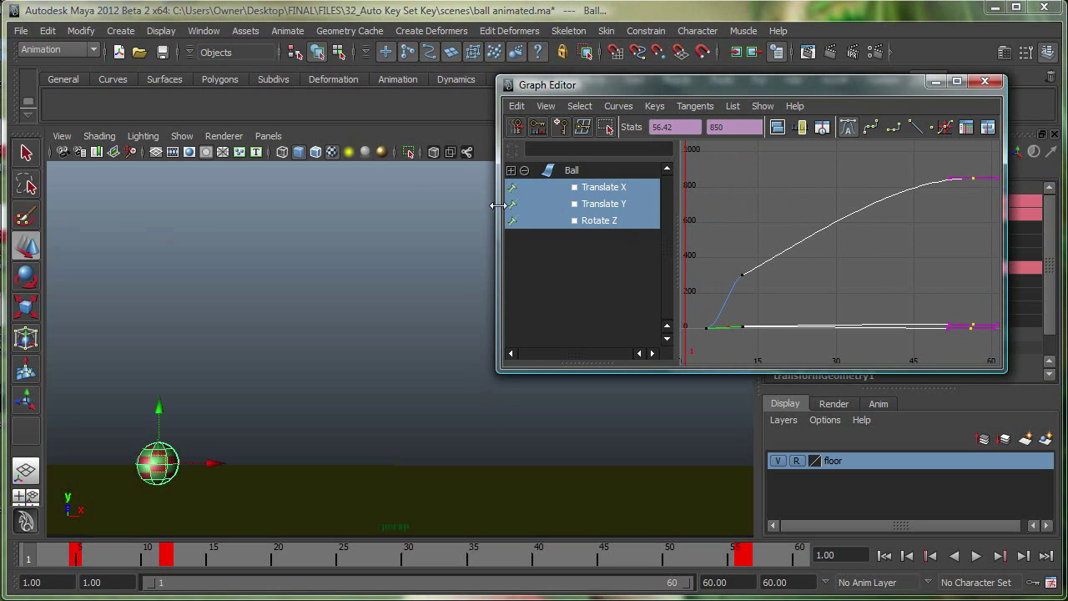
Step: Widen the Graph Editor and slide the three final keys earlier to frame 30
left_click_drag(498, 204, 361, 200)
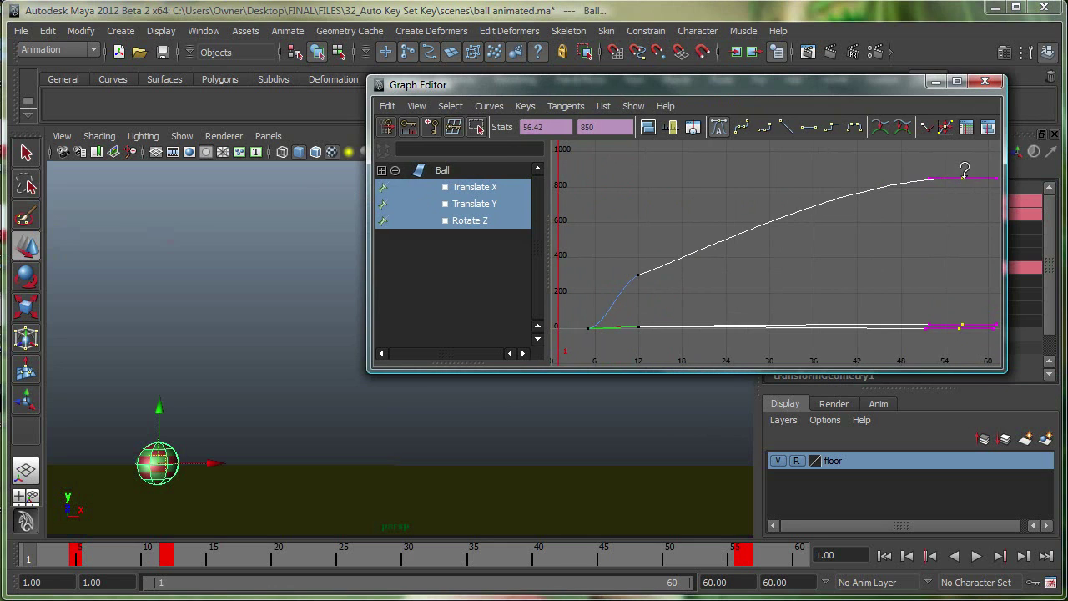
middle_click_drag(961, 178, 853, 171, "shift")
key("ctrl+z")
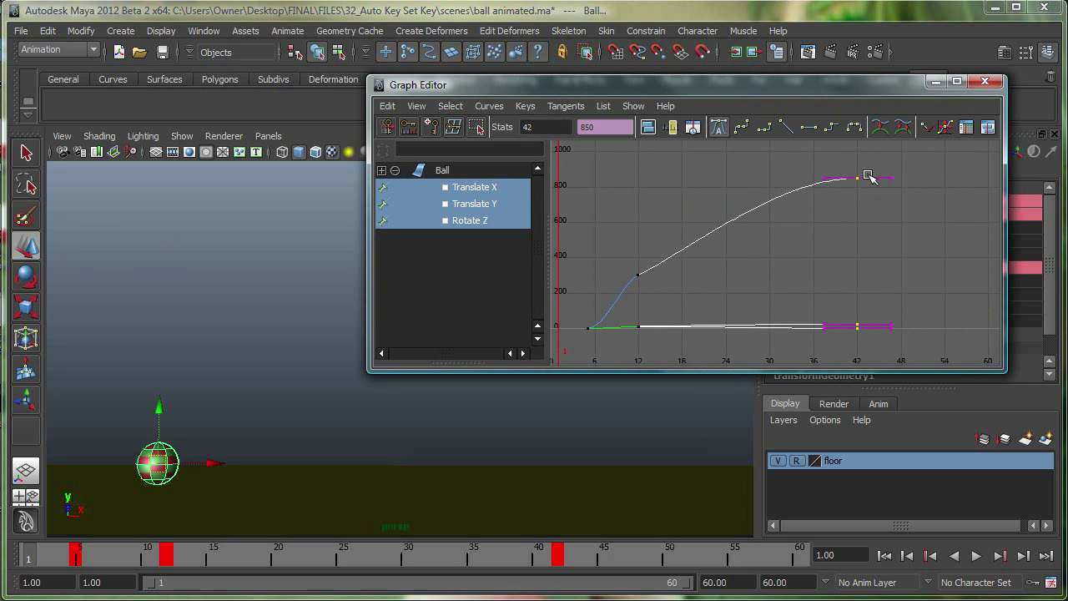
middle_click_drag(849, 174, 894, 175)
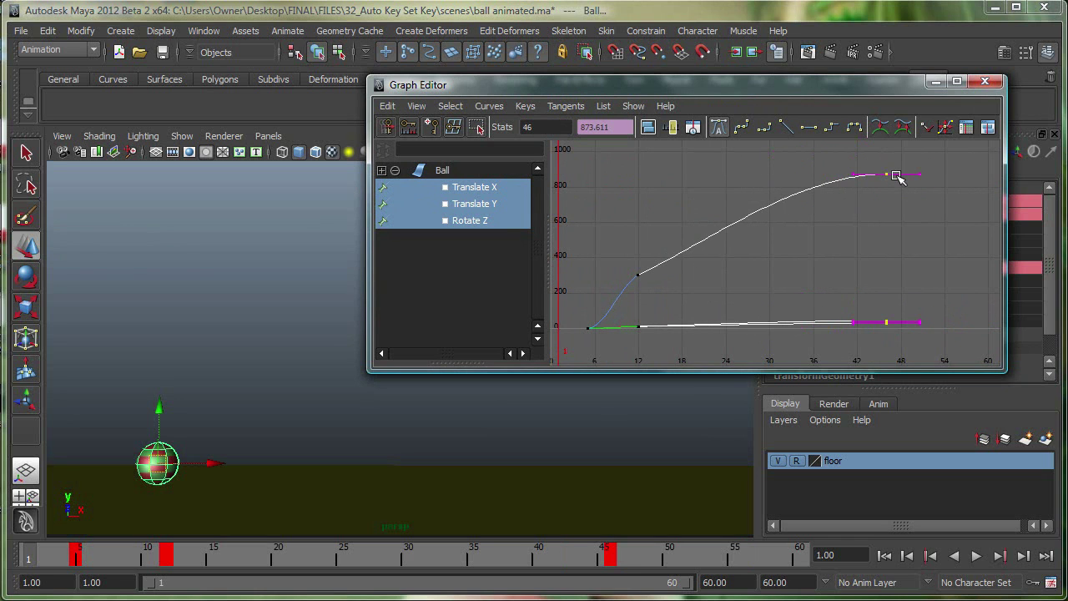
key("ctrl+z")
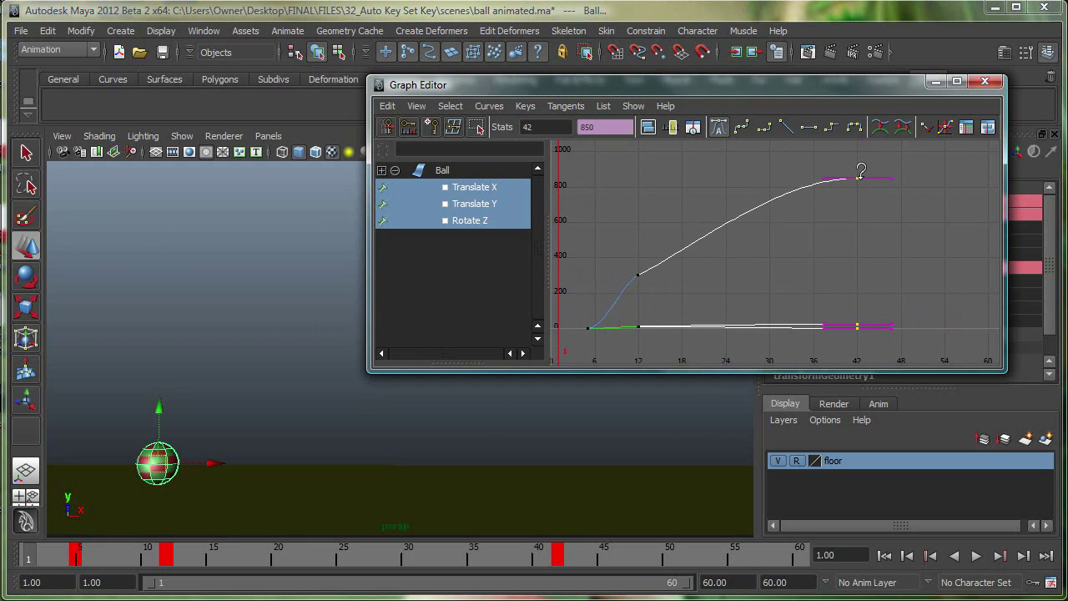
middle_click_drag(860, 172, 772, 172, "shift")
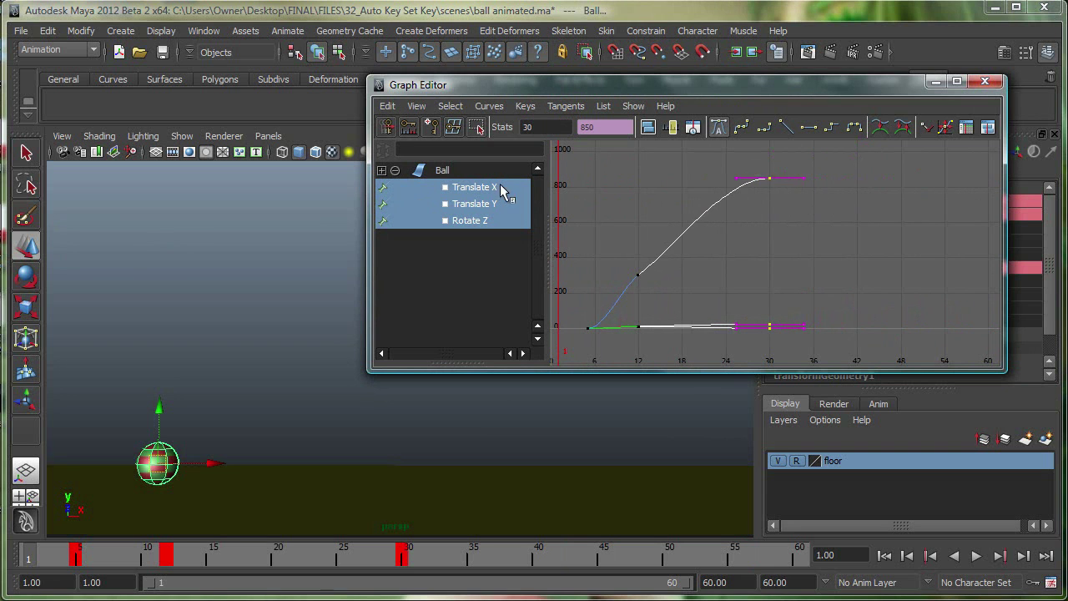